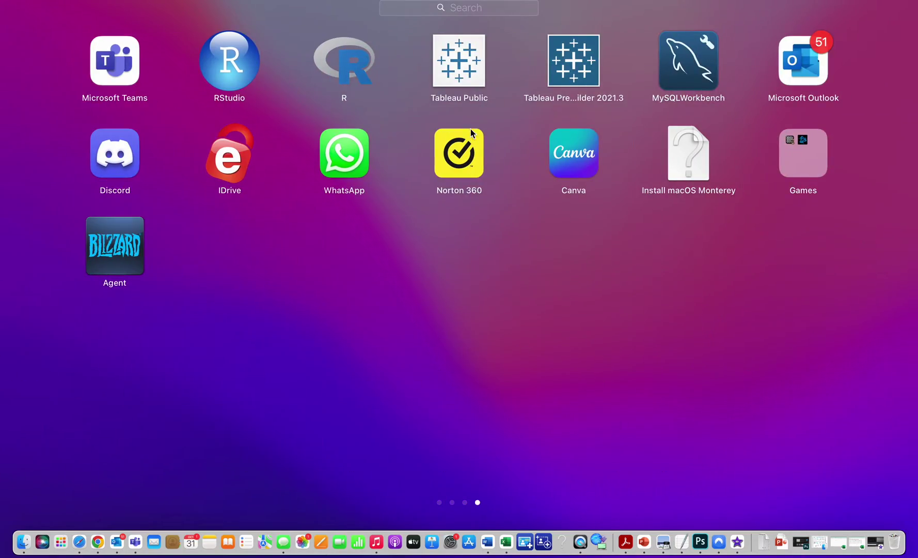
Launch Tableau Public and remove the three recent workbooks from its start page
left_click(458, 74)
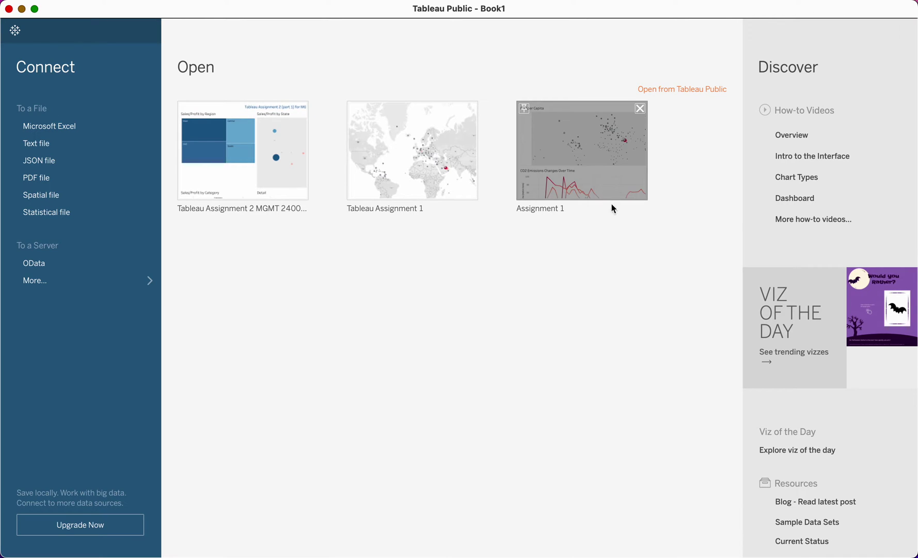
left_click(640, 109)
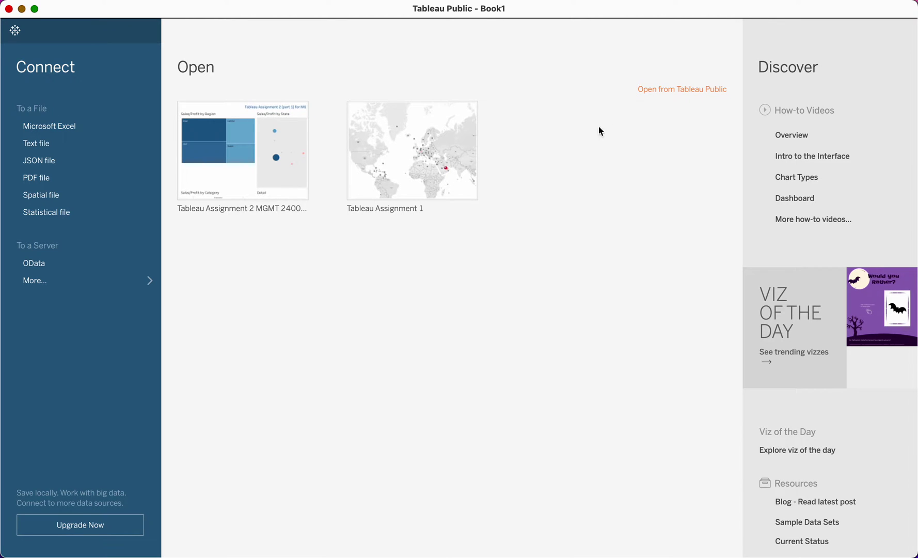
left_click(471, 108)
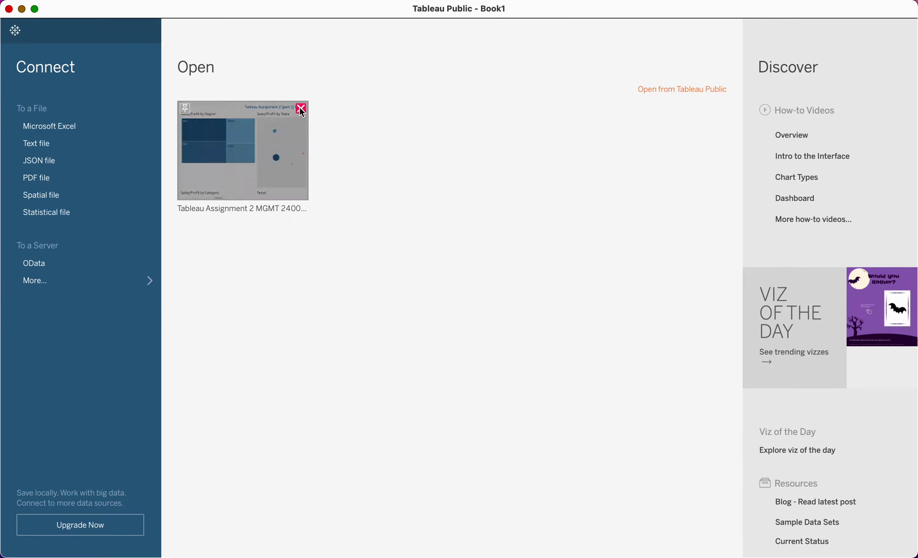
left_click(302, 111)
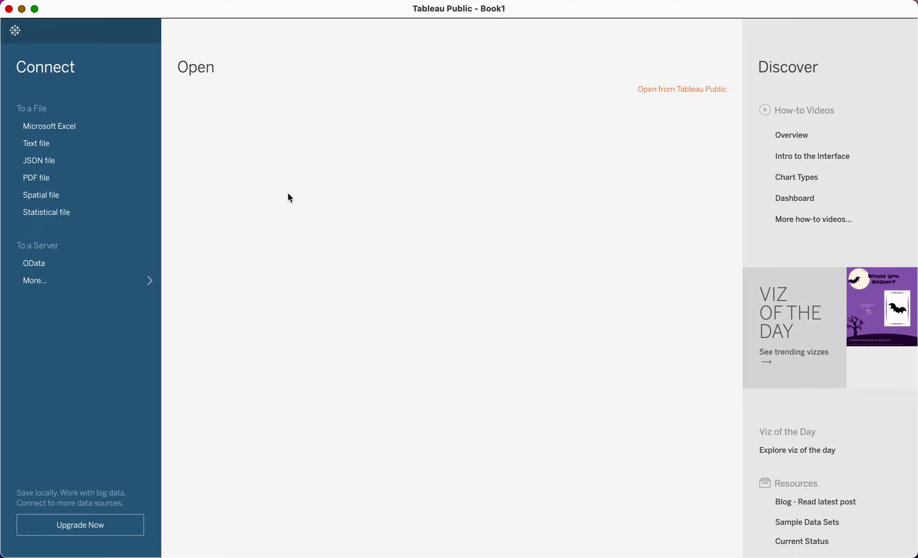
Connect to the Excel workbook World_Bank_CO2 (for Tableau)-1.xlsx from the Desktop folder
left_click(60, 127)
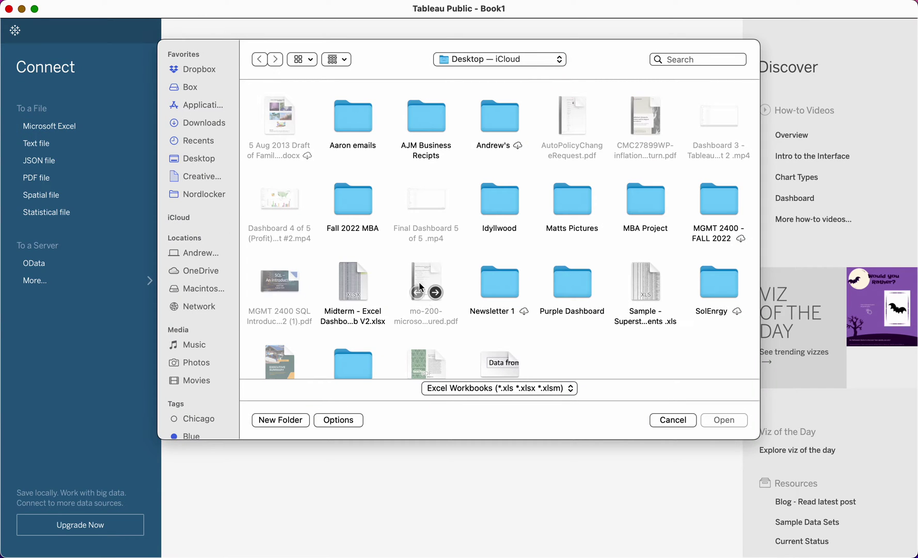
scroll(433, 315, "down", 3)
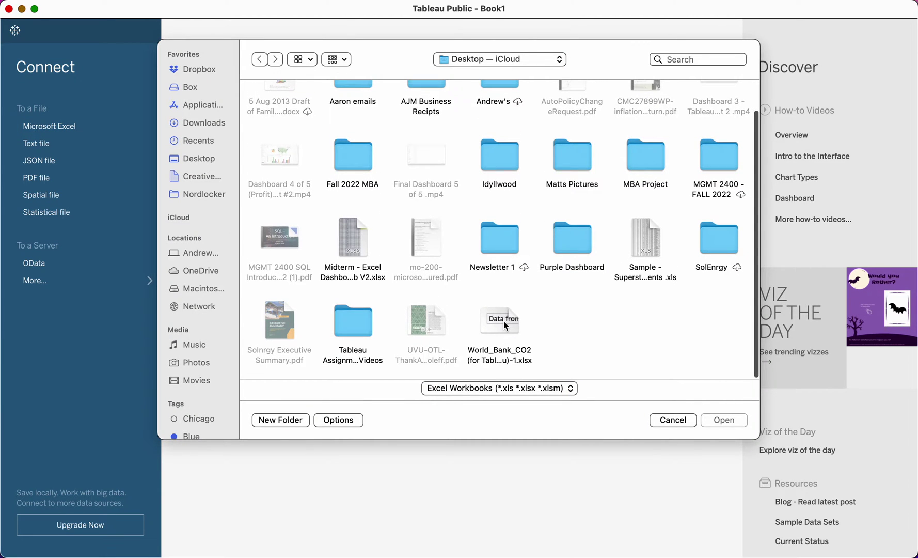
left_click(503, 321)
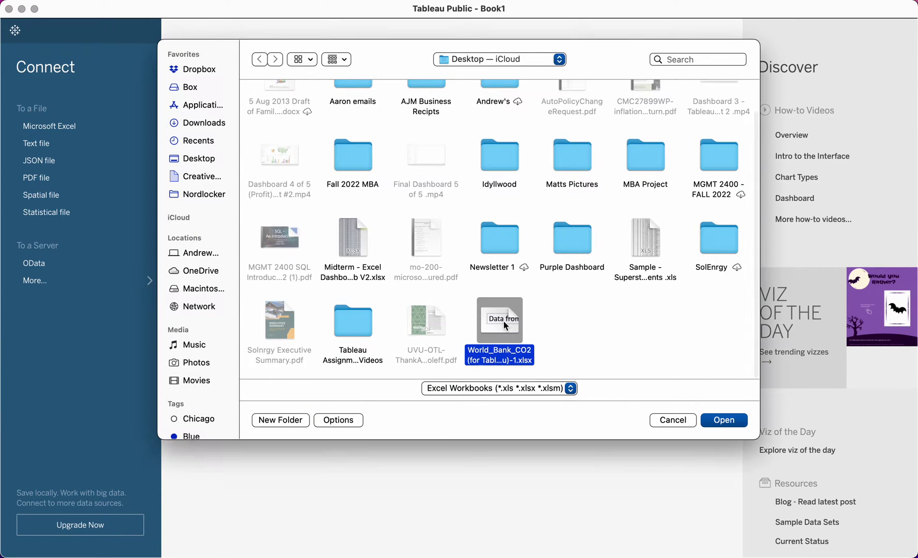
left_click(717, 421)
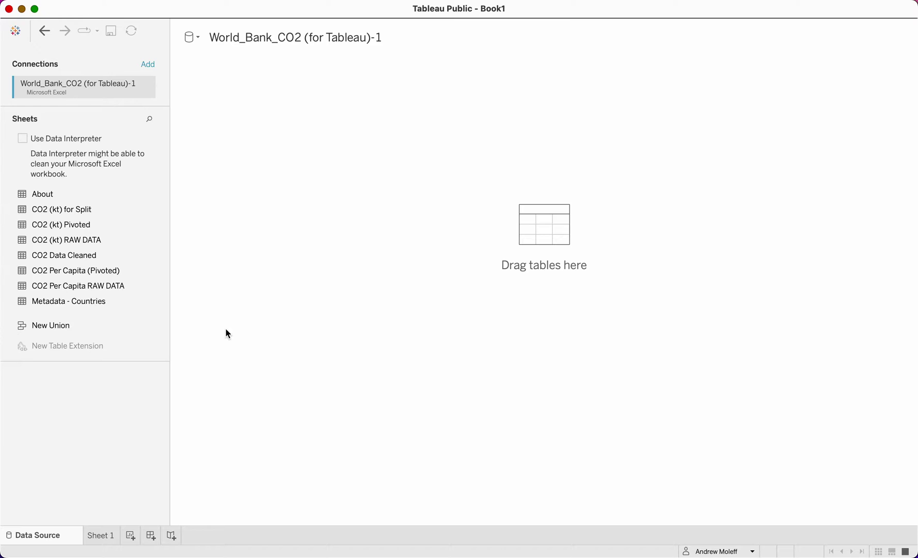
Add the CO2 Data Cleaned table to the data source canvas and go to the Sheet 1 worksheet
left_click_drag(84, 262, 524, 226)
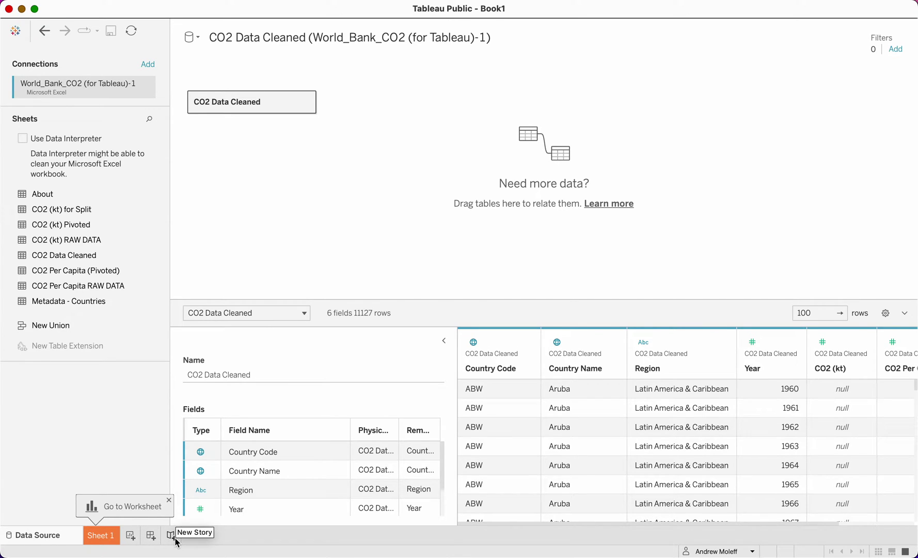
left_click(102, 536)
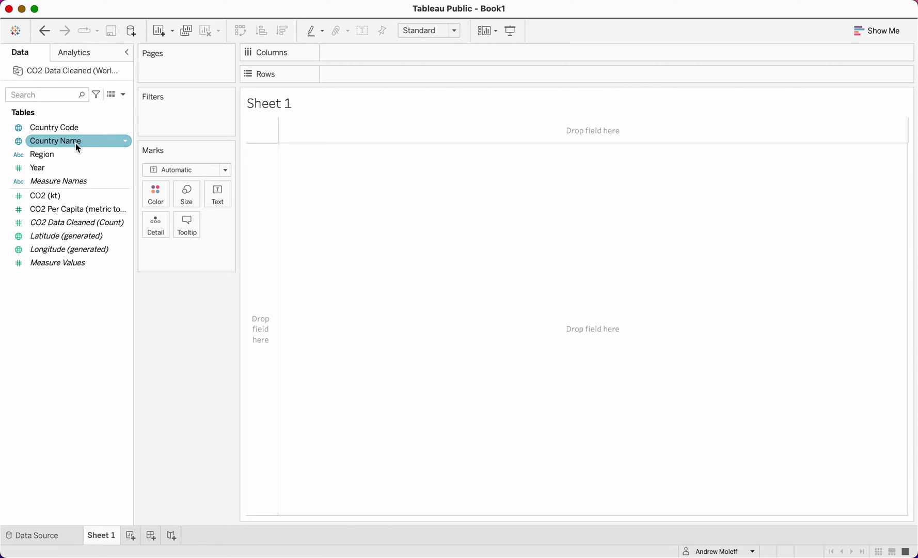
left_click_drag(76, 143, 509, 391)
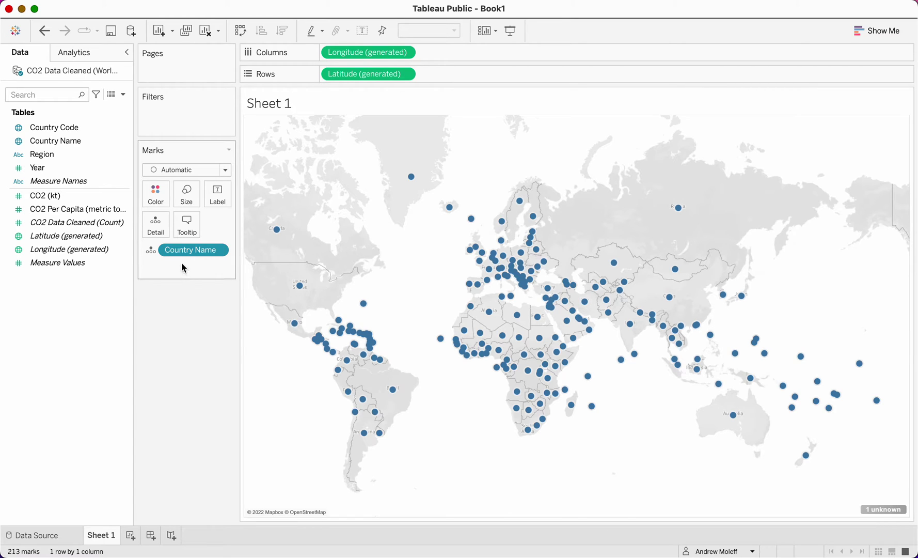
left_click_drag(178, 252, 64, 342)
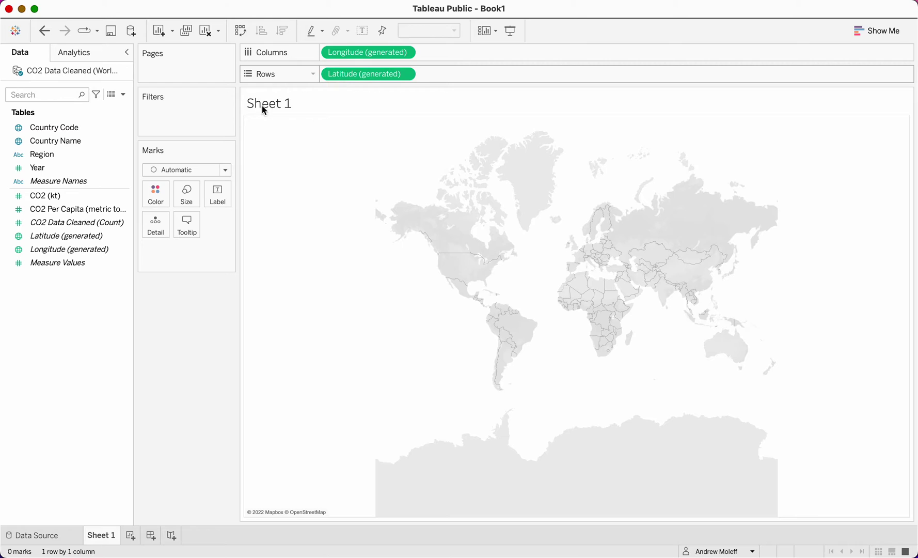
left_click(77, 143)
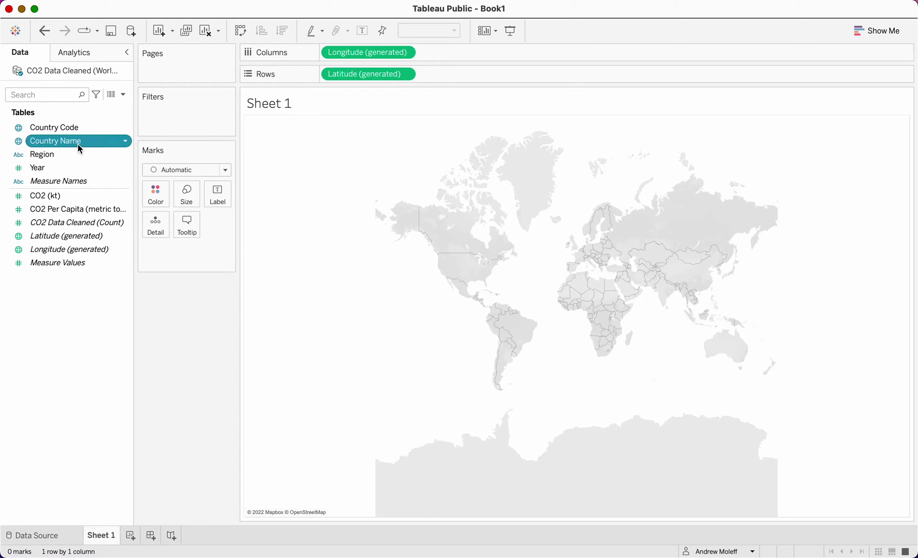
left_click_drag(77, 143, 188, 261)
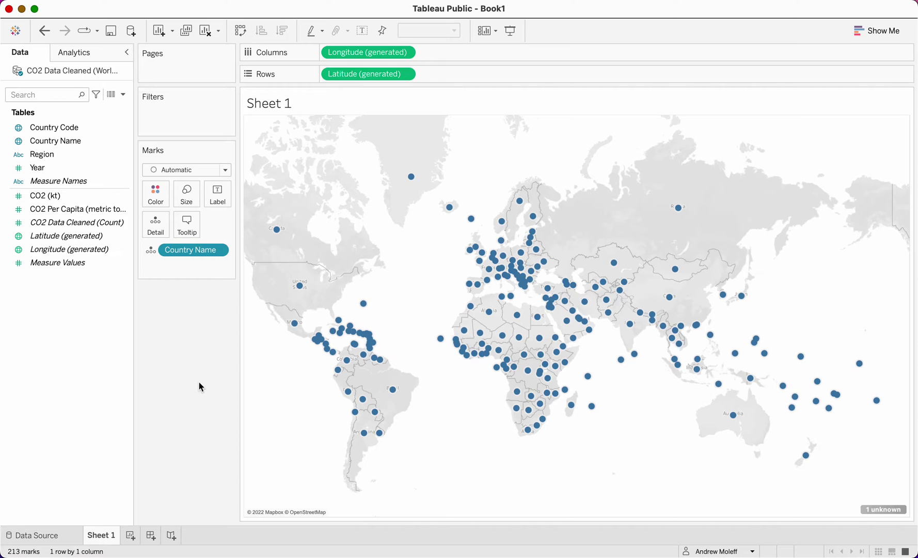
key("super+z")
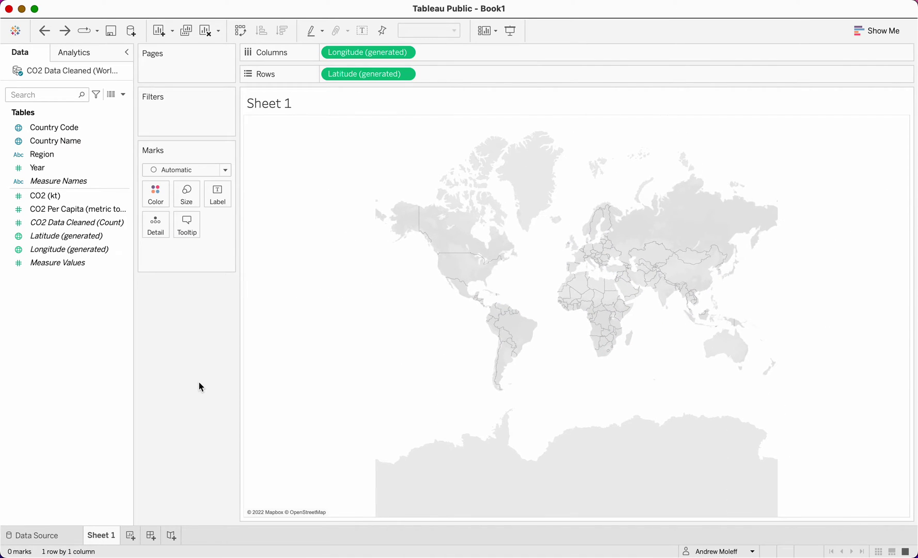
key("super+shift+z")
key("super+z")
key("super+z")
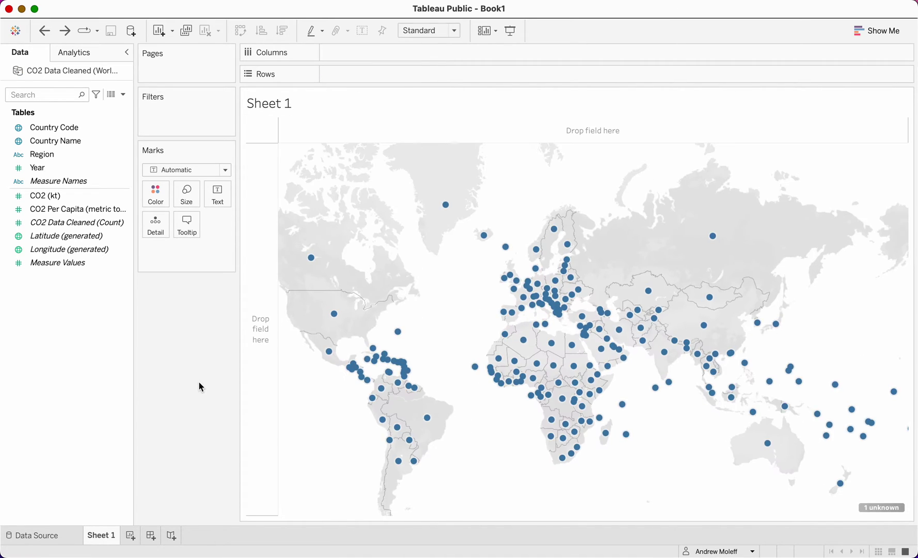
Plot the Country Name field on the empty sheet as a world map with one mark per country
double_click(55, 142)
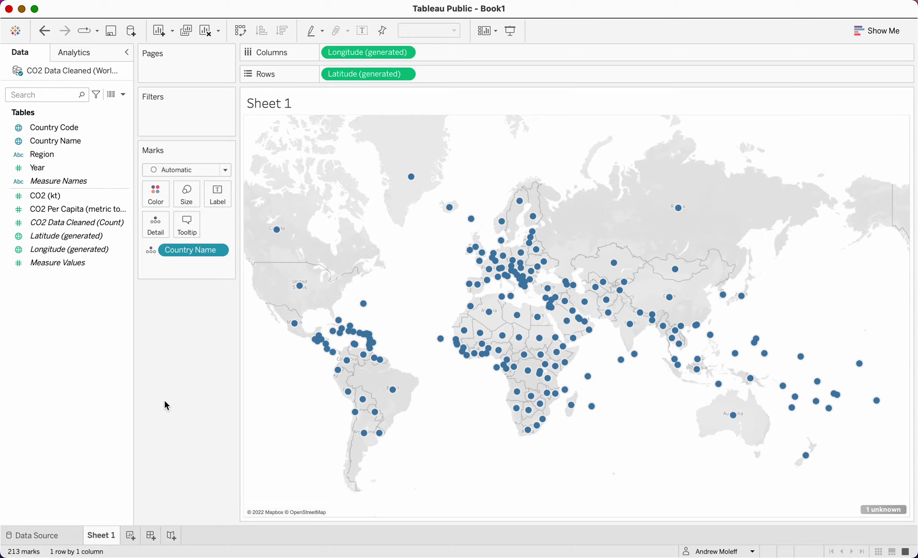
left_click(73, 222)
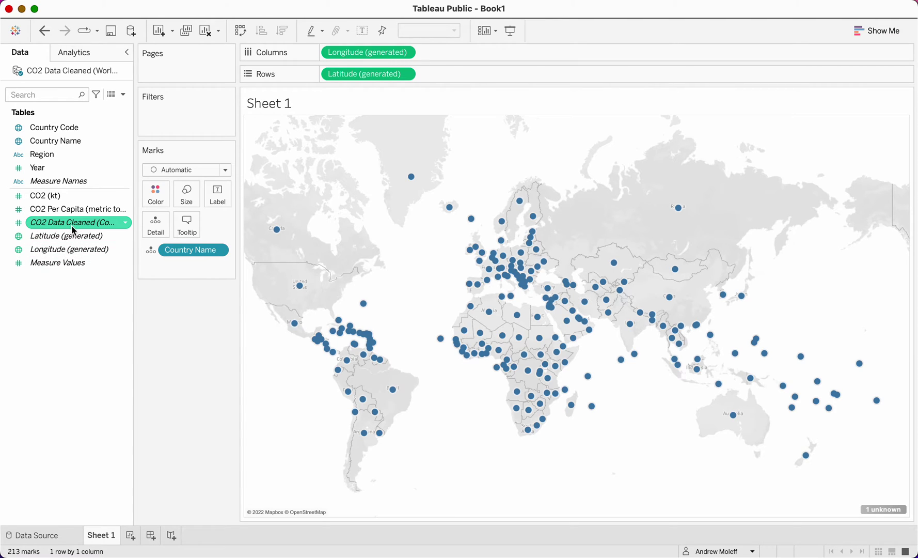
left_click(72, 211)
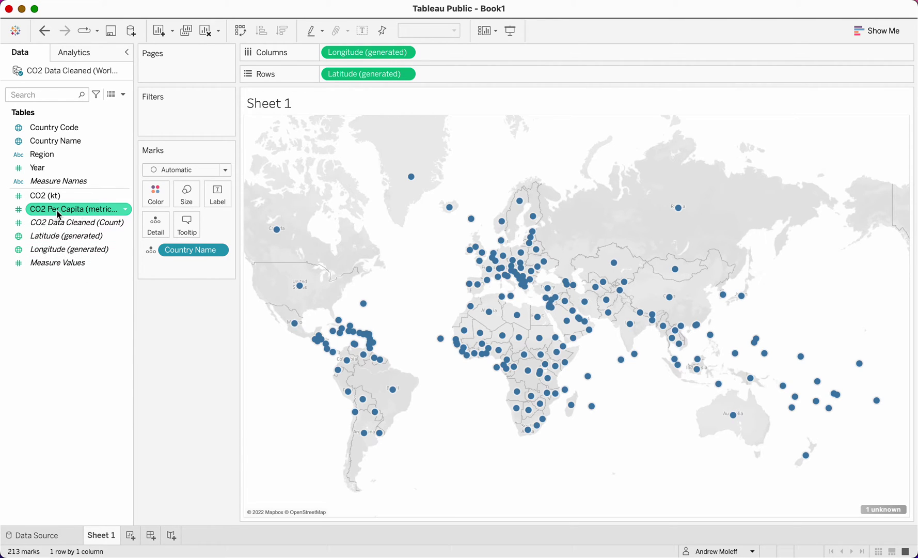
left_click(53, 197)
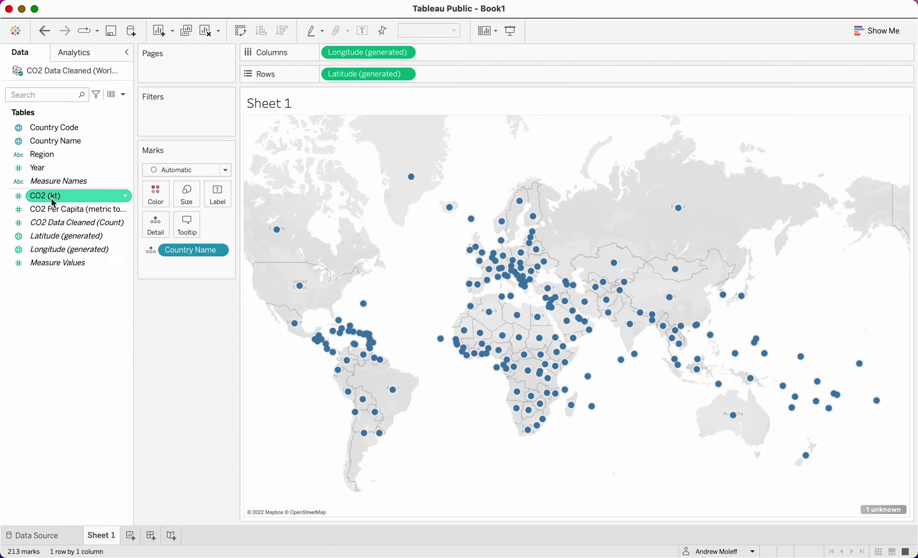
left_click(54, 222)
left_click(59, 212)
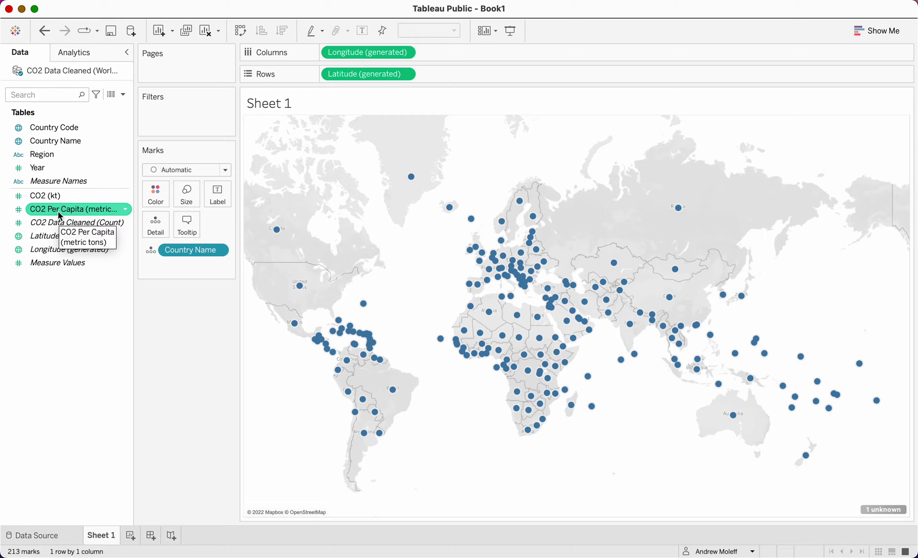
left_click_drag(59, 216, 473, 424)
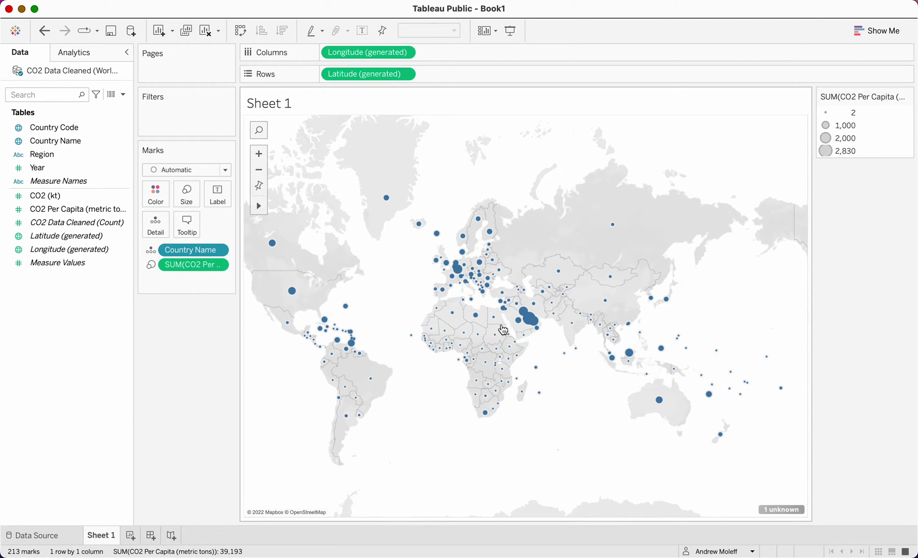
mouse_move(456, 255)
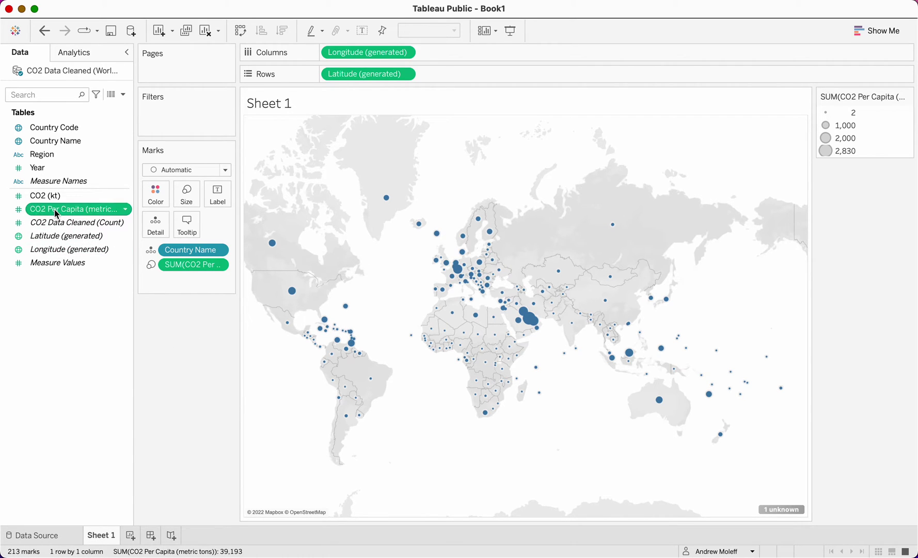
left_click_drag(57, 213, 183, 197)
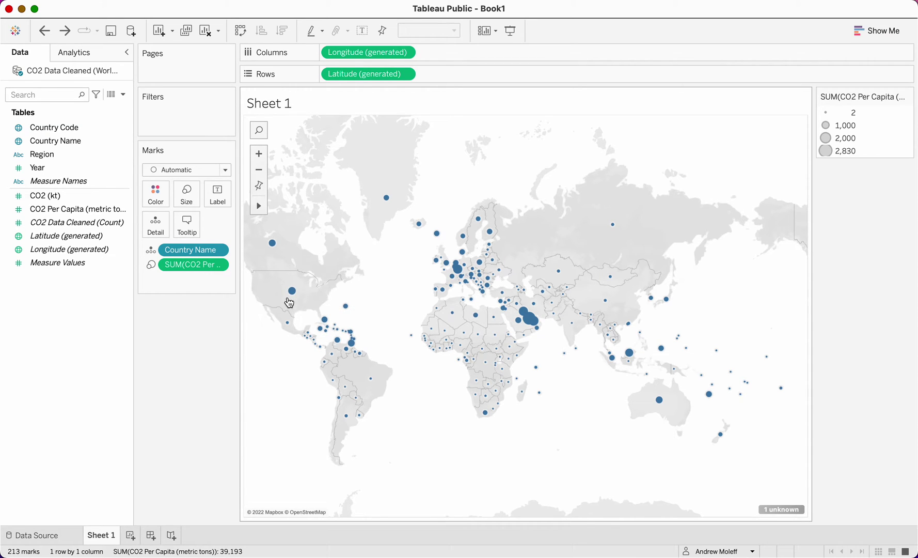
left_click_drag(289, 302, 289, 301)
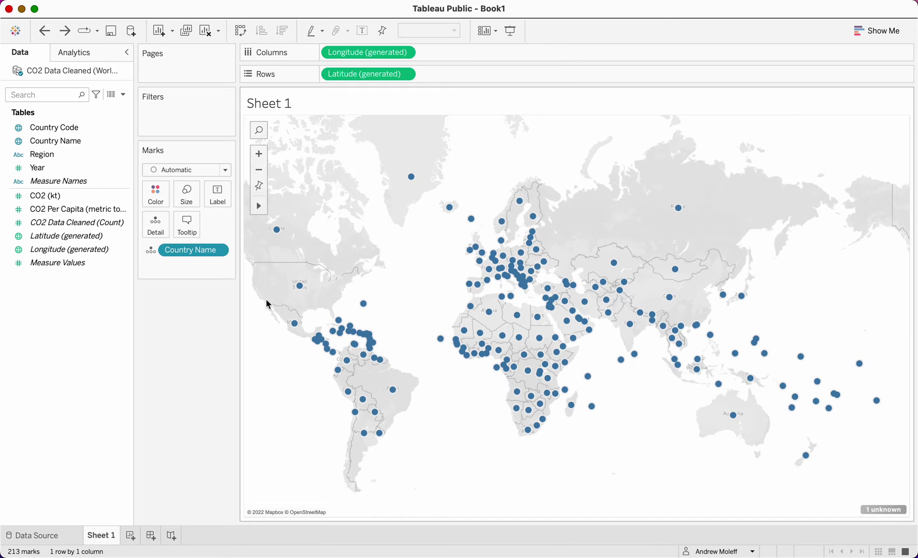
Assign CO2 Per Capita (metric tons) to both the size and the color of the country marks
left_click(68, 207)
left_click_drag(73, 217, 188, 204)
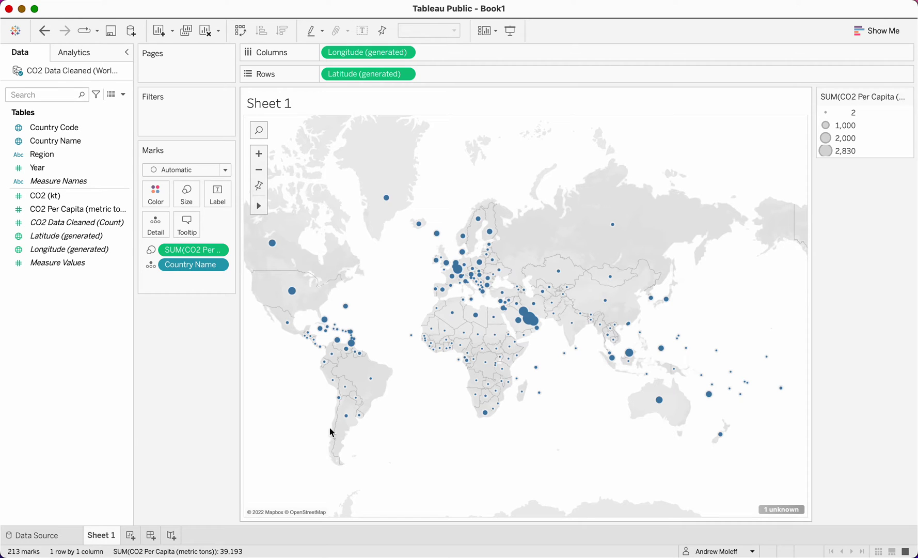
left_click(60, 223)
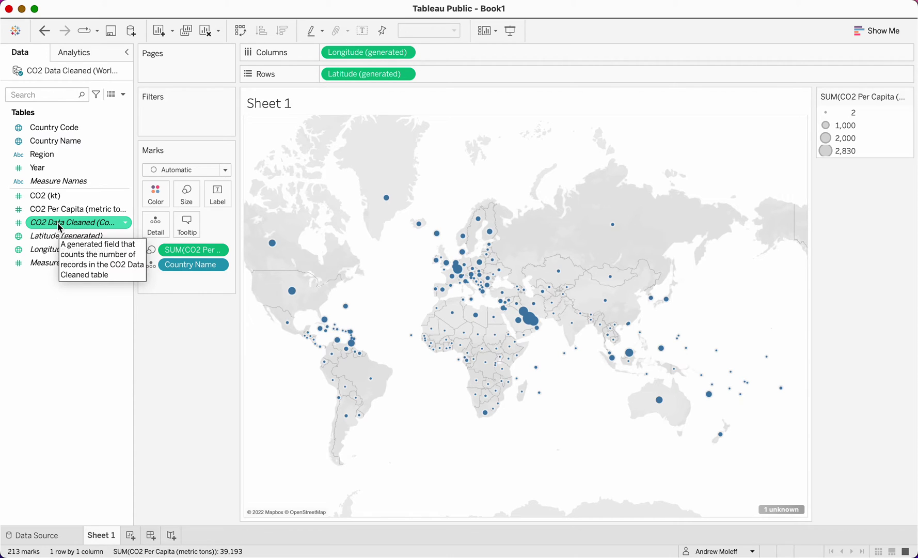
left_click(58, 210)
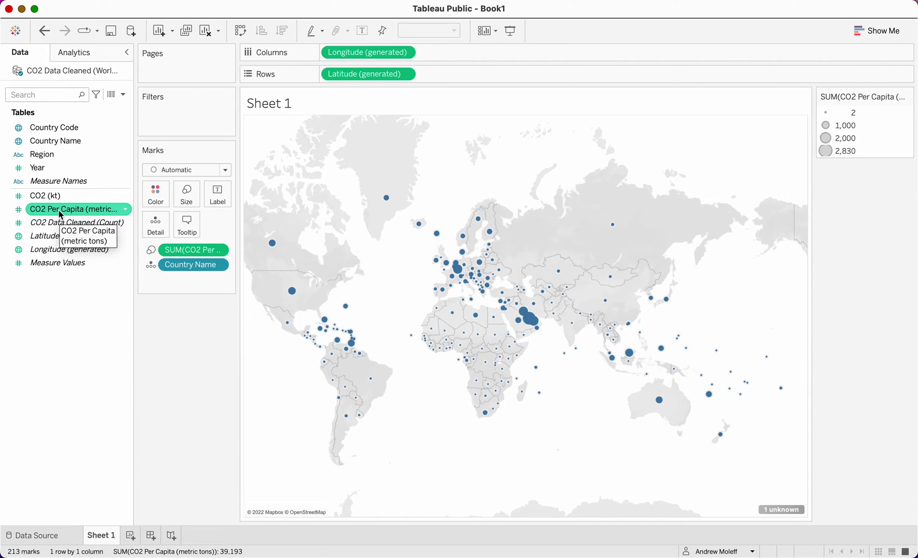
mouse_move(58, 209)
left_mouse_down()
mouse_move(123, 194)
mouse_move(156, 200)
left_mouse_up()
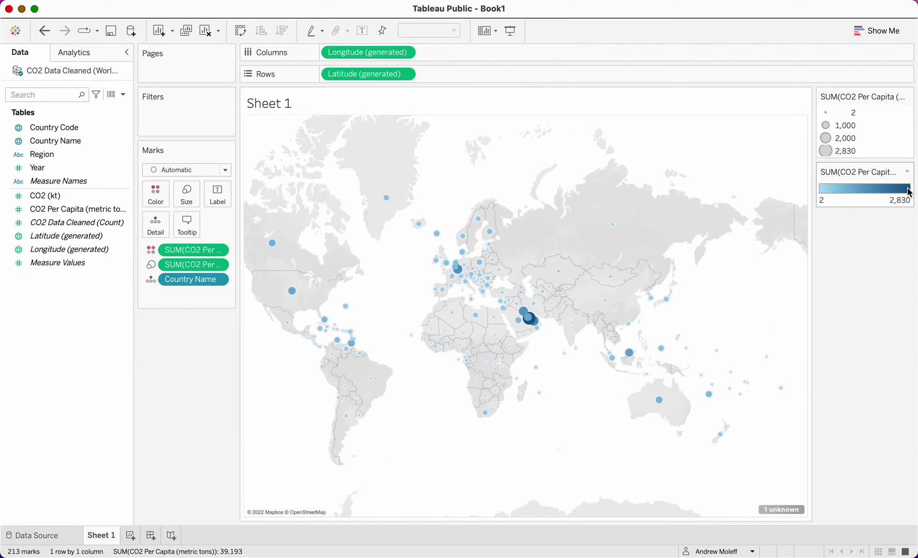
mouse_move(453, 319)
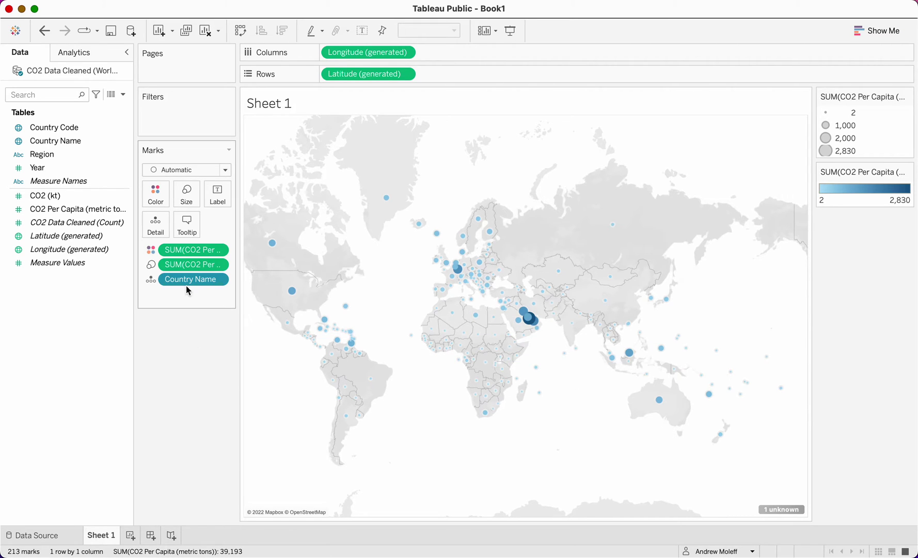
Recolor the map marks for CO2 Per Capita with the Red-Black Diverging palette, reversed
left_click(154, 196)
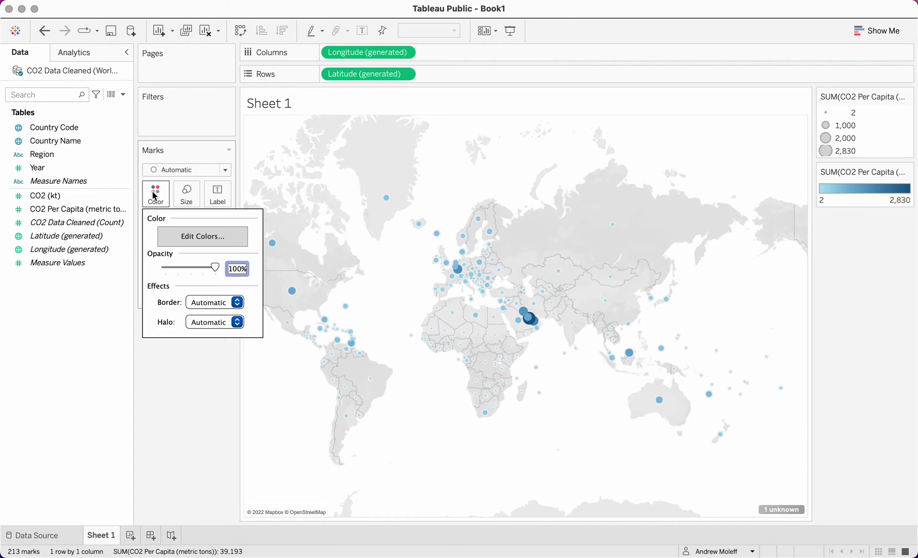
left_click(187, 238)
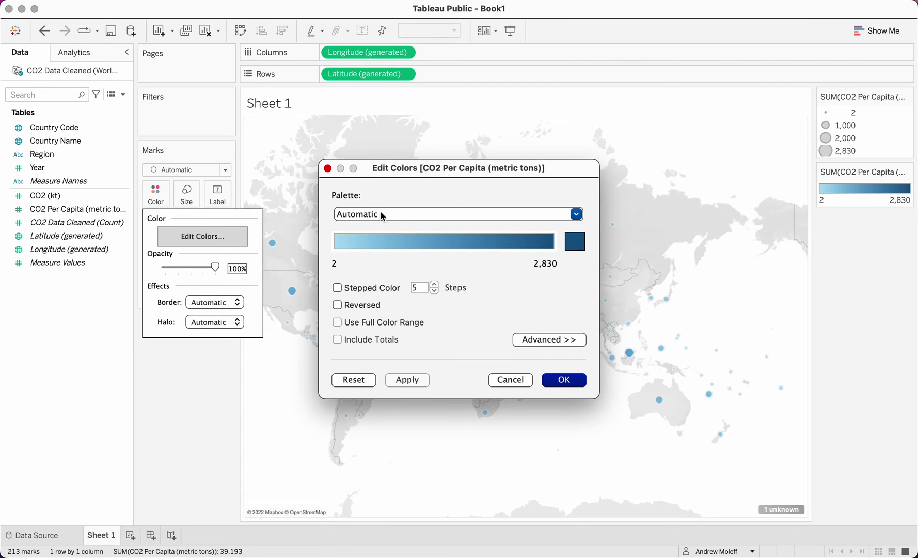
left_click(576, 214)
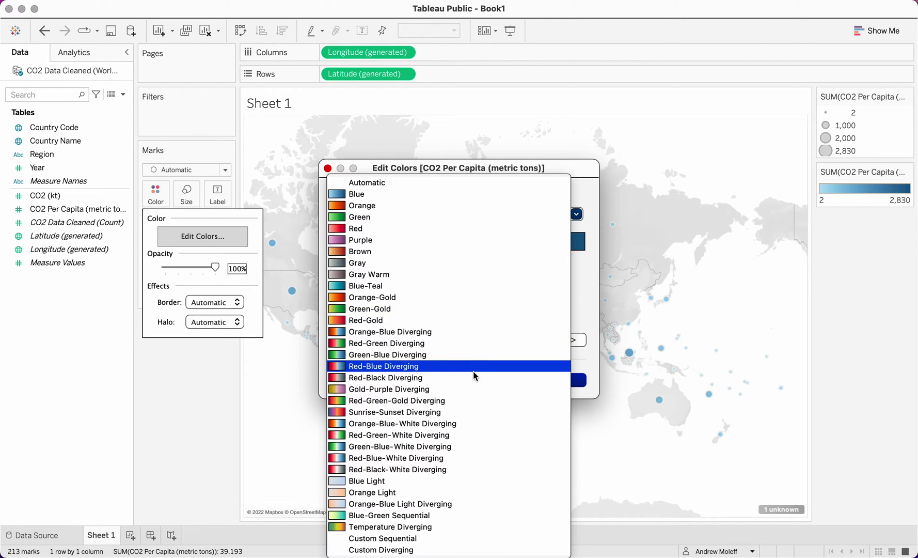
left_click(423, 377)
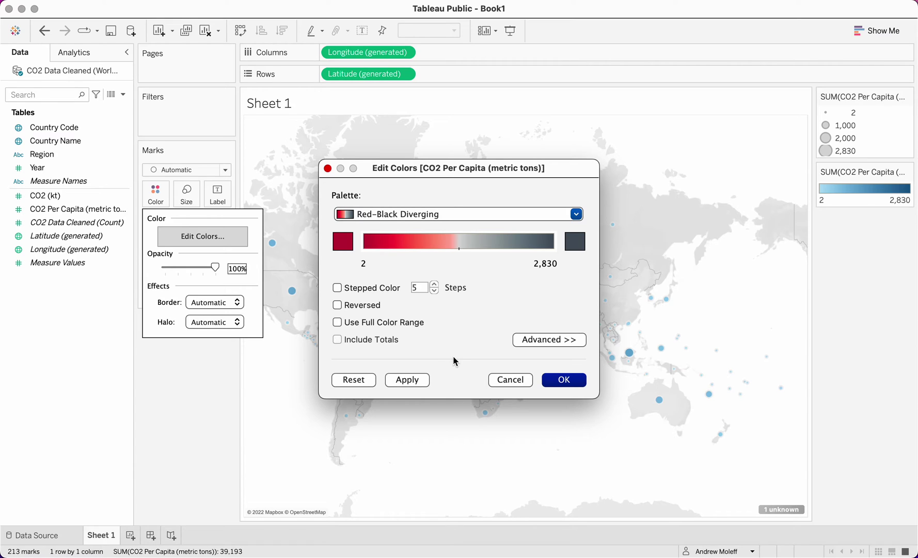
left_click(338, 305)
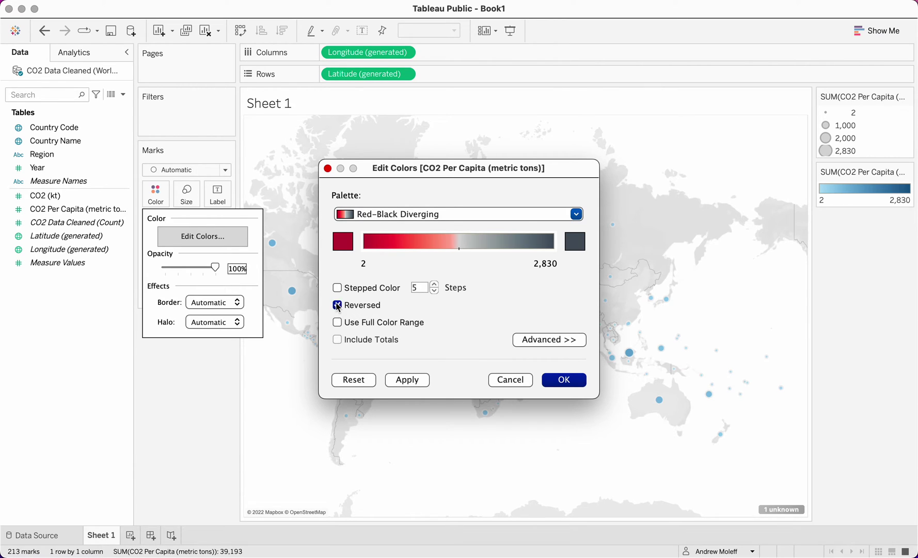
left_click(570, 385)
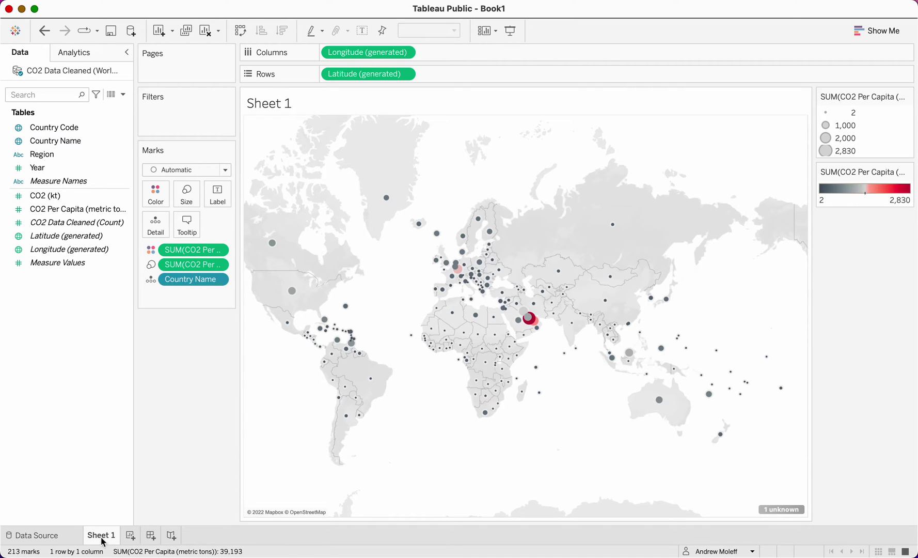
Rename the Sheet 1 worksheet as CO2 per Capita
mouse_move(103, 539)
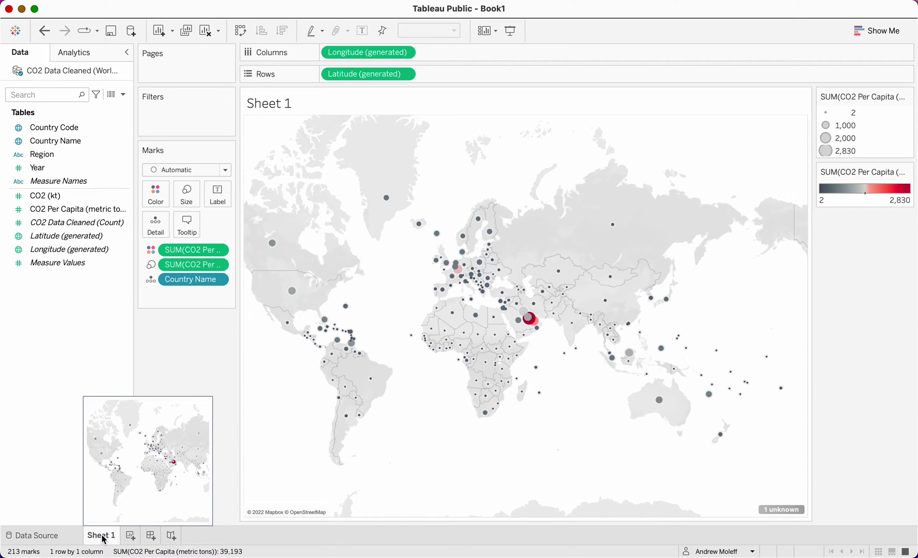
right_click(103, 539)
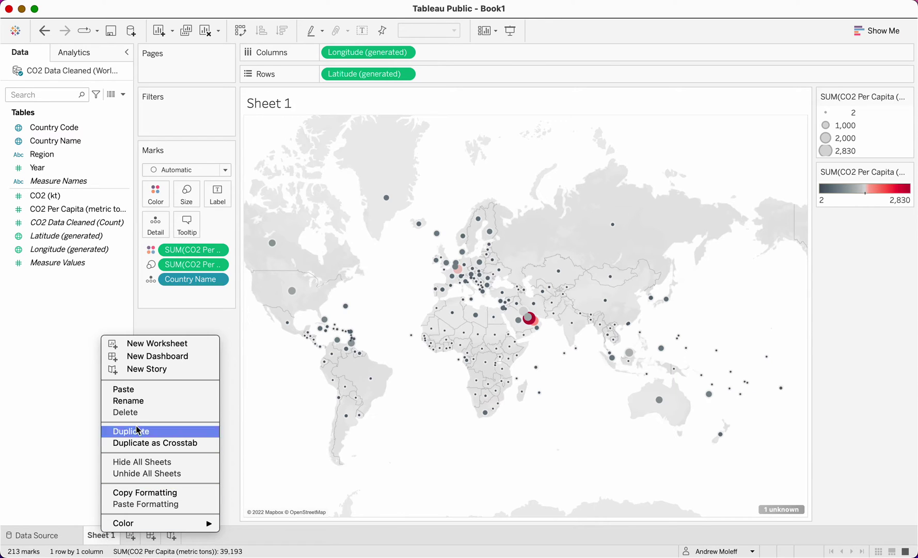
left_click(129, 401)
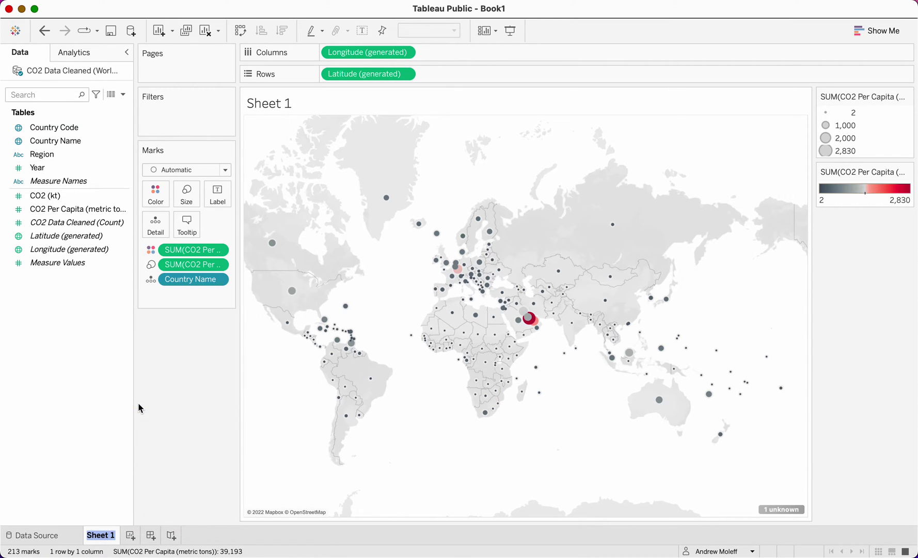
type("CO2 per C")
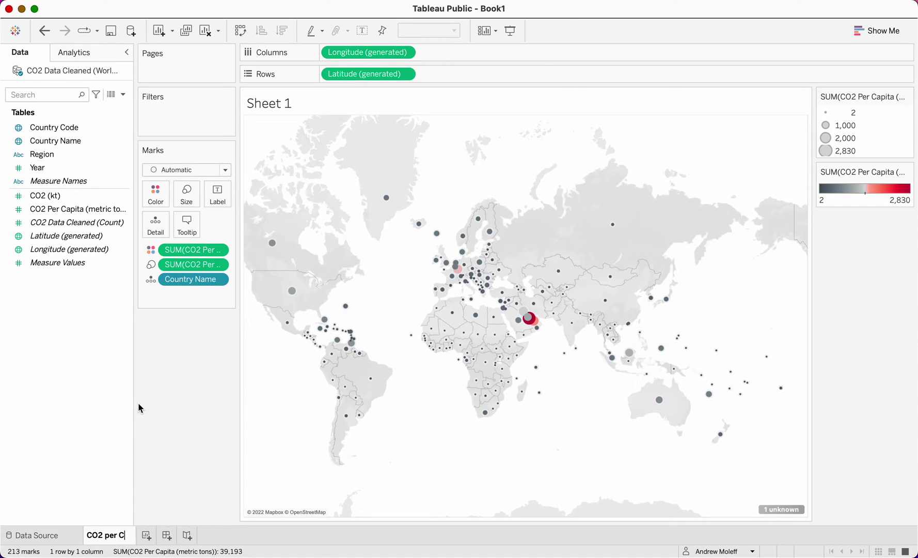
type("apita")
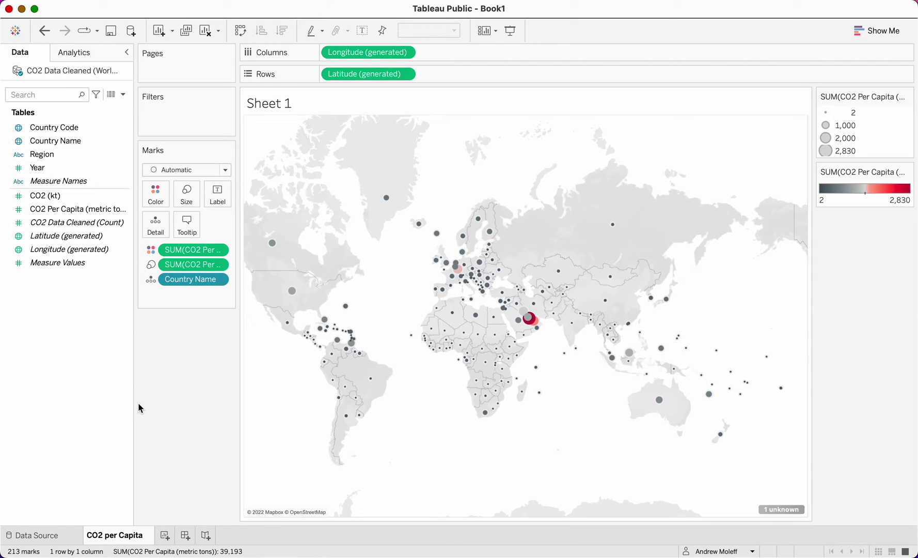
key("Return")
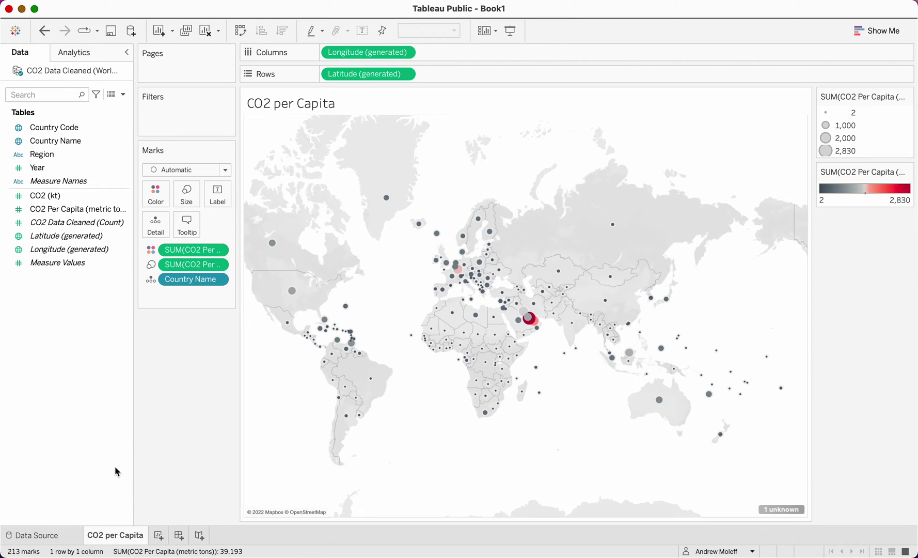
Add a new worksheet and place CO2 Per Capita (metric tons) on its rows as a summed measure
left_click(159, 536)
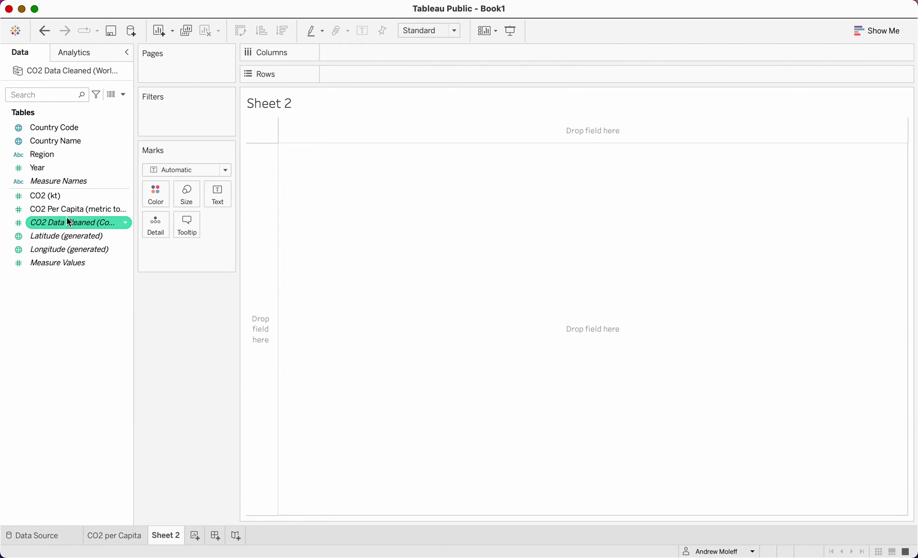
left_click_drag(71, 208, 357, 72)
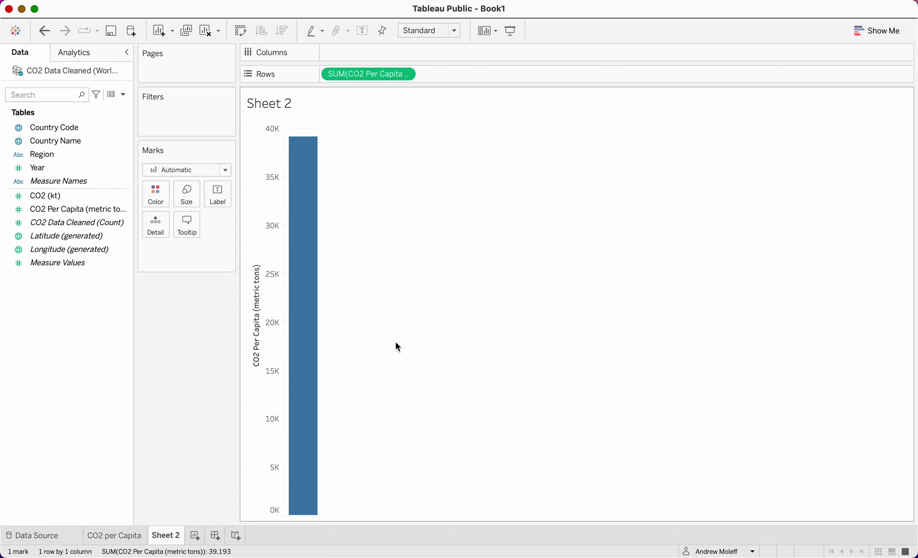
key("super+z")
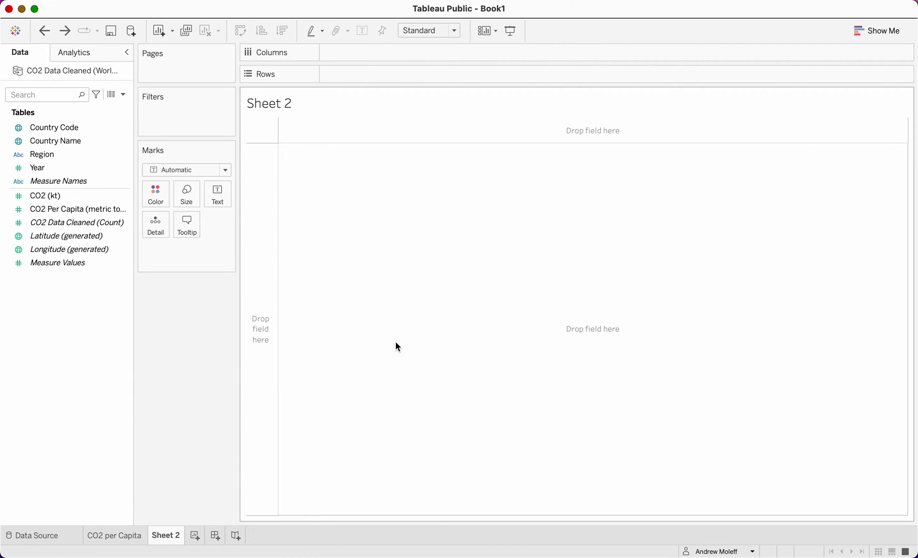
left_click(102, 224)
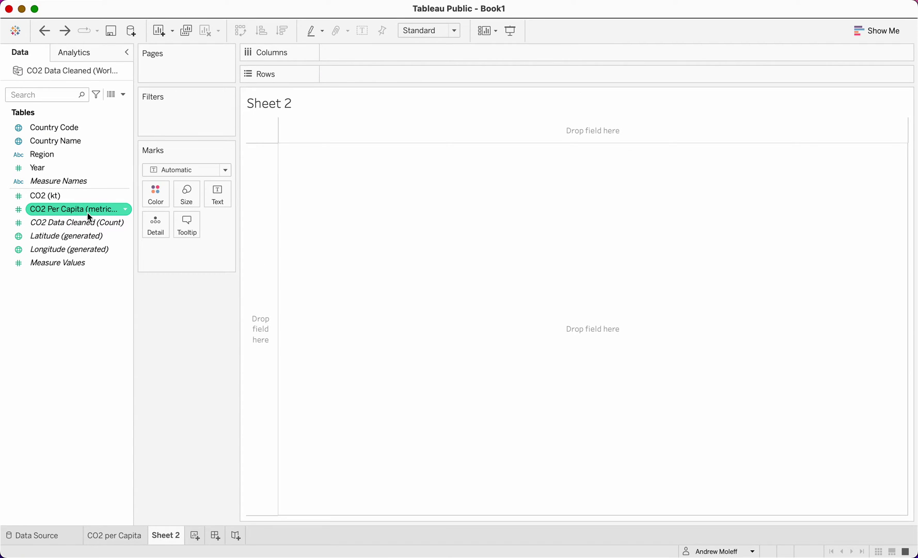
double_click(87, 212)
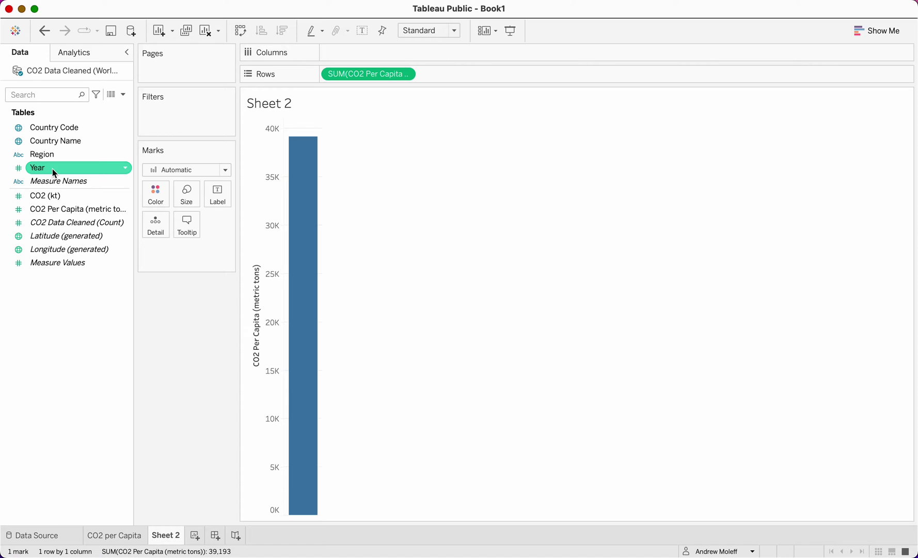
left_click_drag(53, 168, 465, 291)
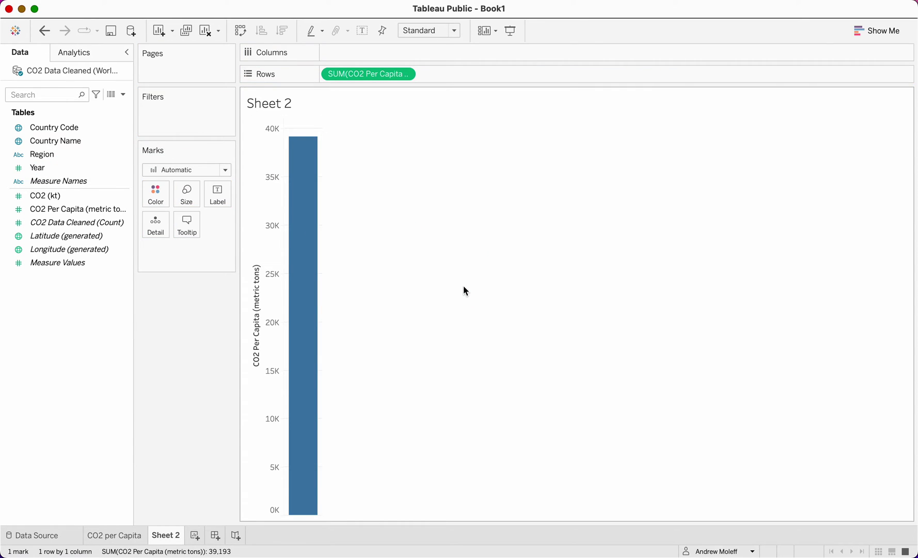
left_click_drag(50, 168, 306, 246)
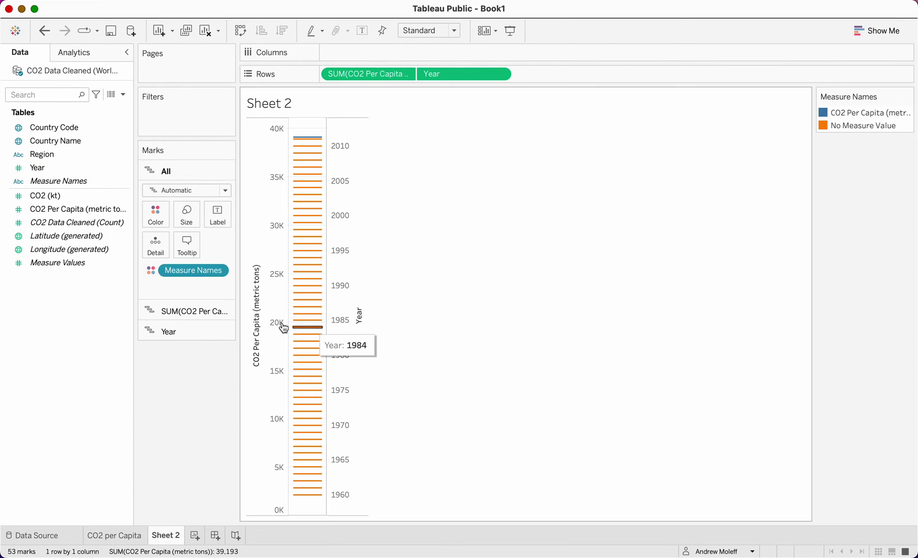
left_click(47, 95)
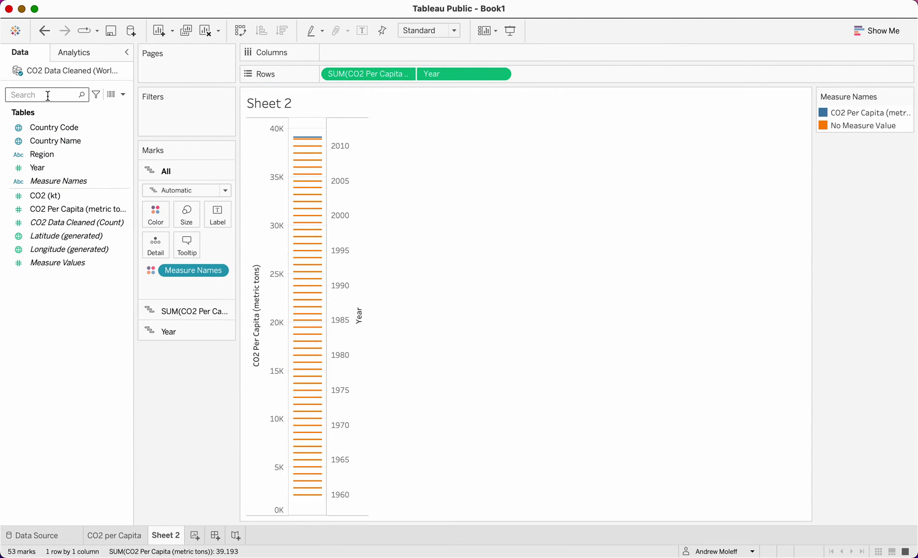
key("super+z")
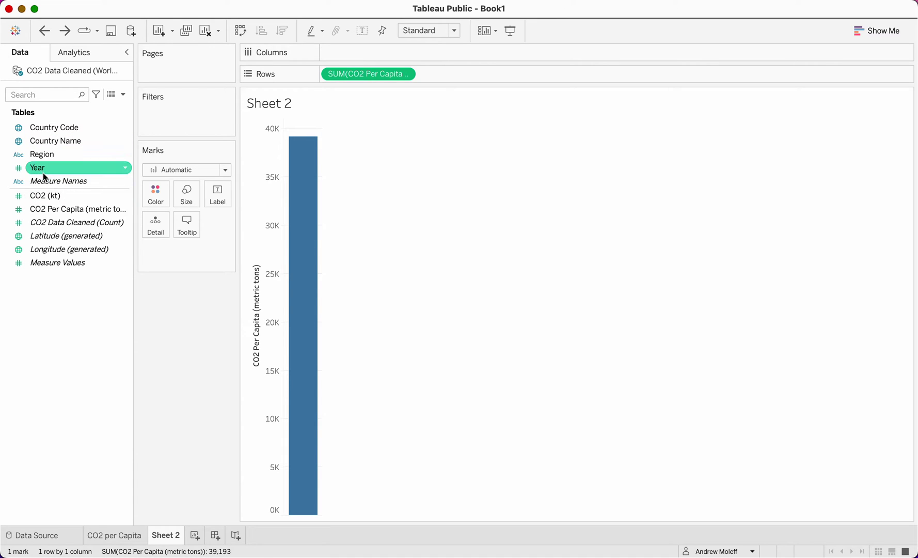
Place Year on the columns to chart CO2 Per Capita as a line over time
left_click_drag(43, 172, 364, 52)
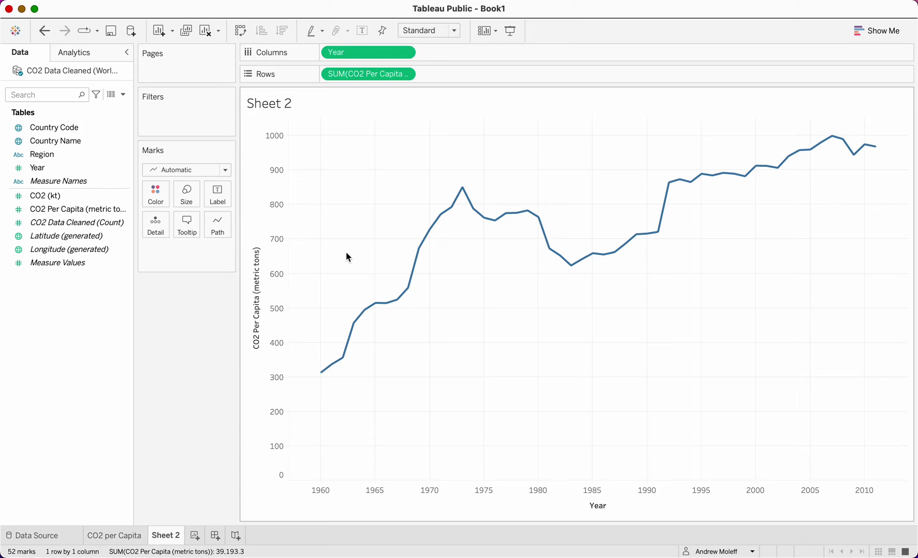
left_click_drag(377, 61, 289, 330)
double_click(55, 167)
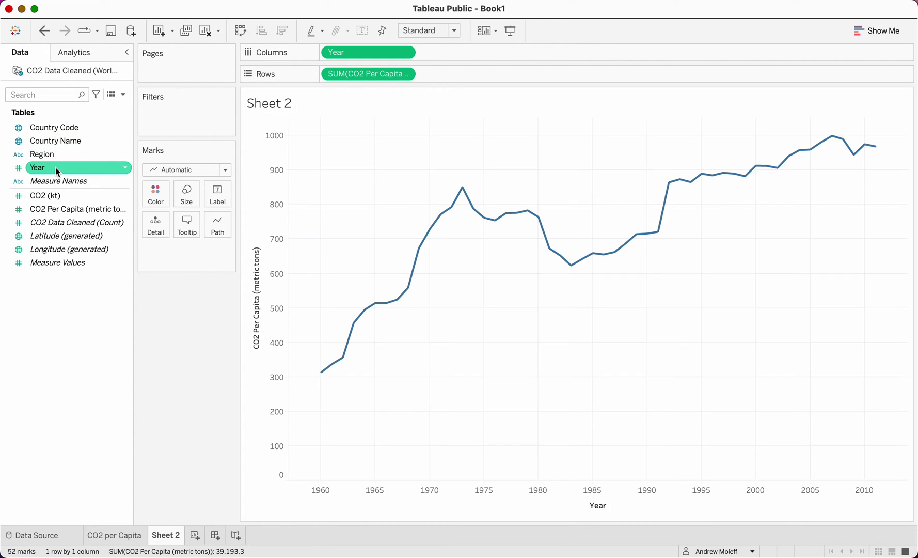
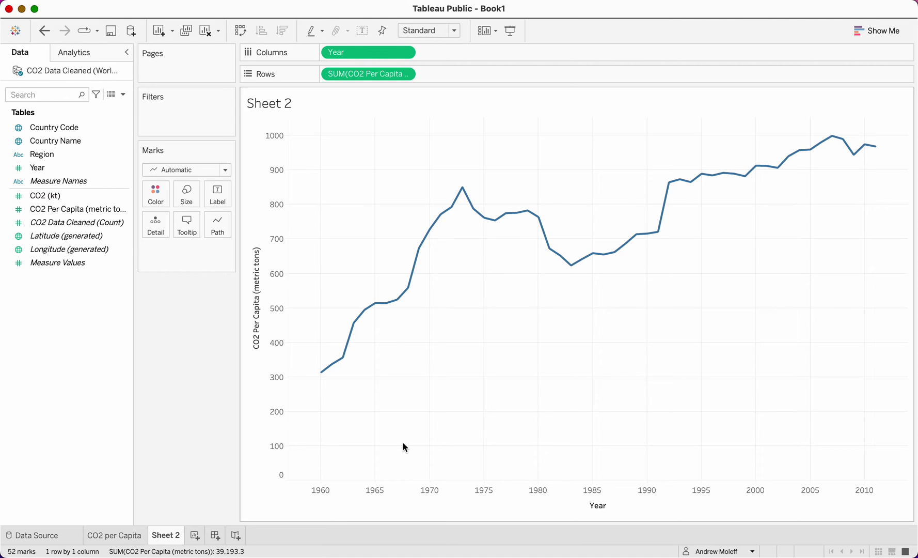
Split the line chart into one line per Country Name and color the lines by CO2 Per Capita (metric tons)
left_click(83, 249)
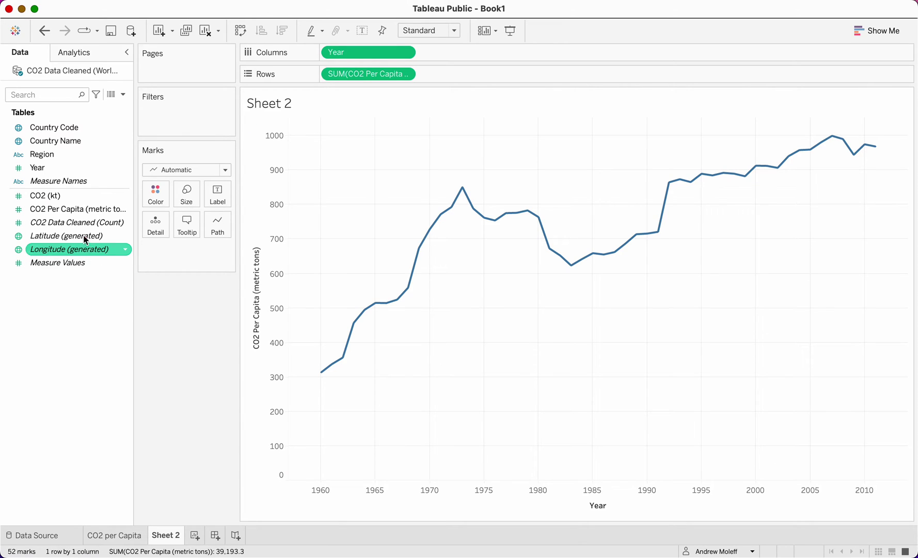
left_click_drag(46, 142, 498, 330)
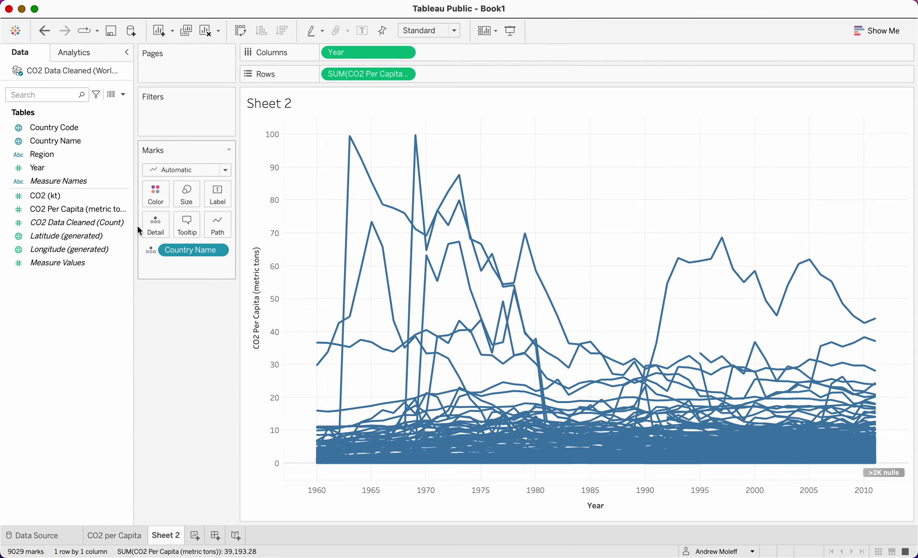
left_click(63, 210)
left_click_drag(63, 212, 155, 196)
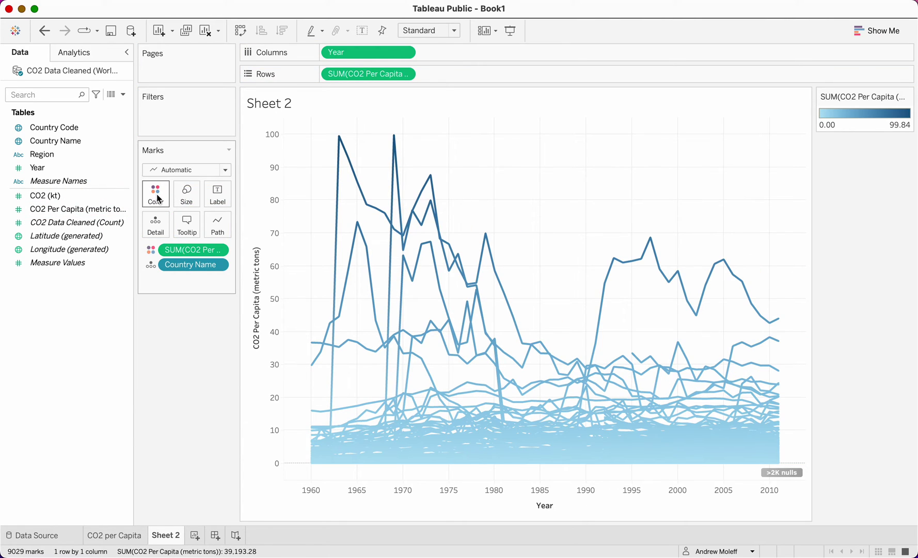
Apply the reversed Red-Black Diverging palette to the country lines on Sheet 2
left_click(158, 198)
left_click(192, 235)
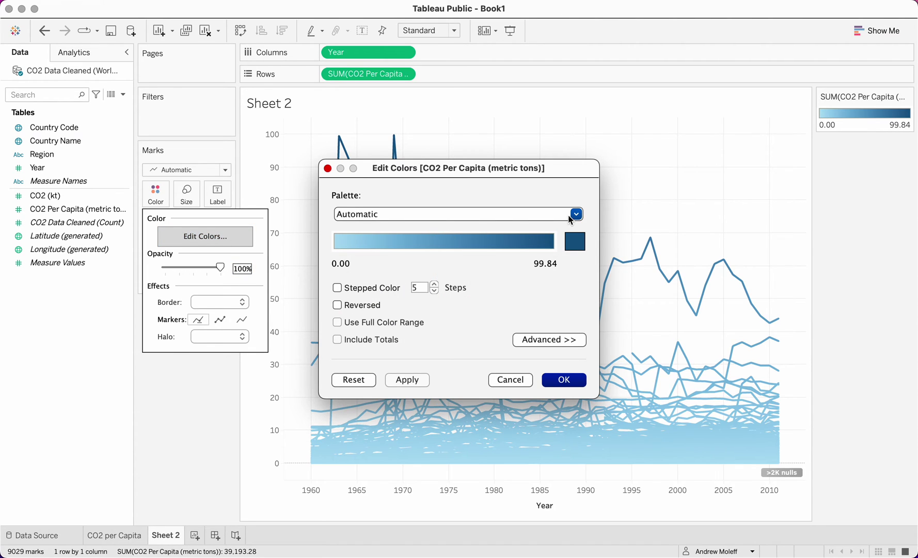
left_click(576, 214)
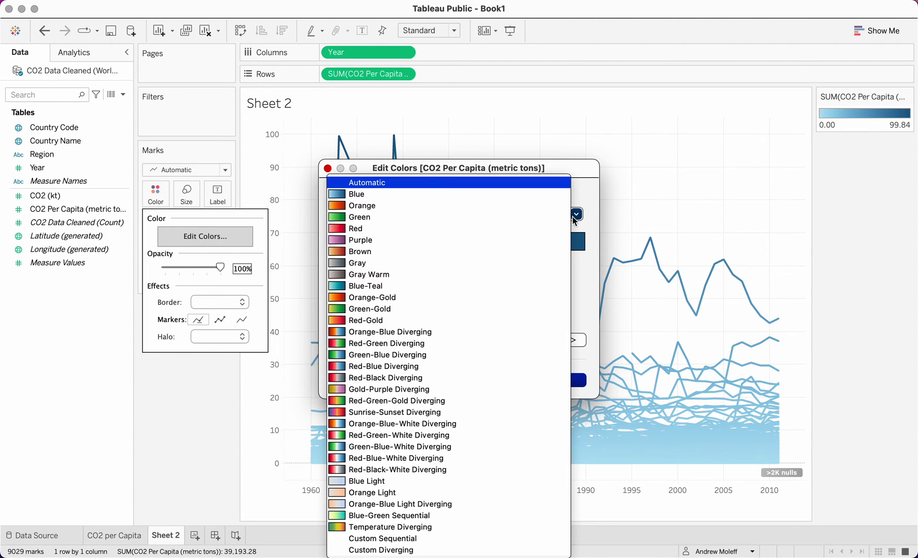
left_click(446, 377)
left_click(337, 305)
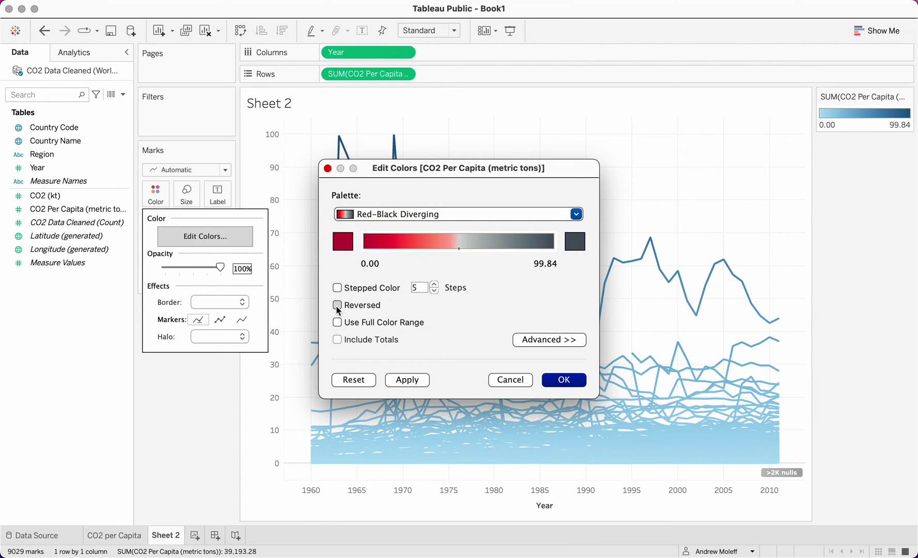
left_click(561, 380)
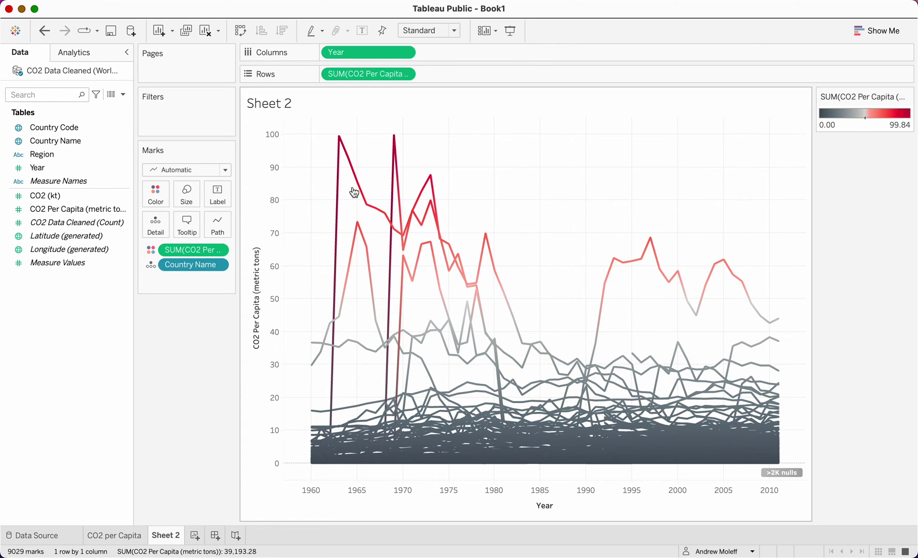
Read the country, year and CO2 per capita details along the line that peaks earliest on Sheet 2
mouse_move(357, 187)
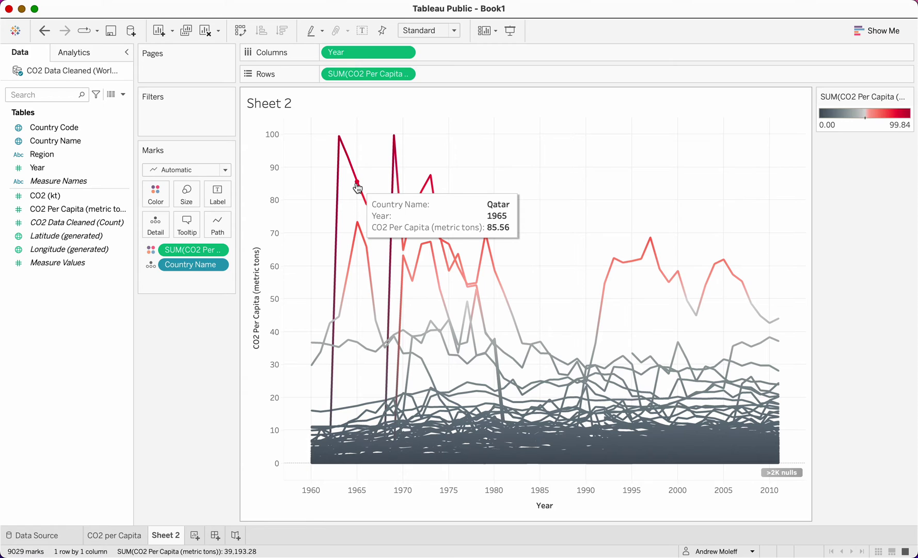
mouse_move(512, 308)
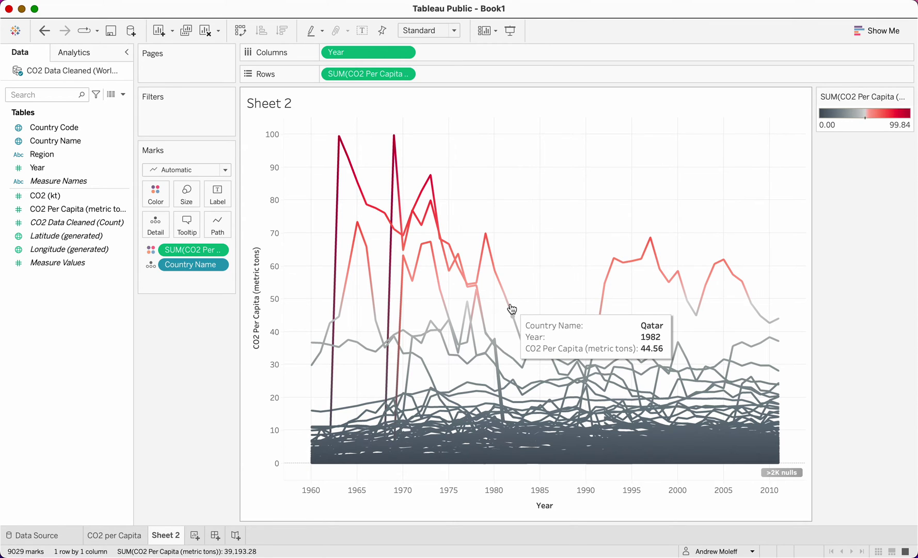
mouse_move(520, 371)
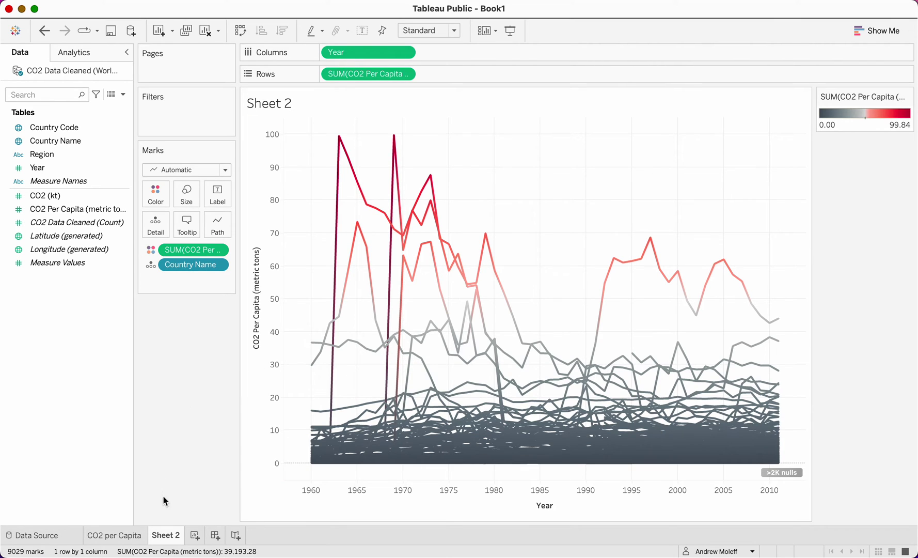
Rename Sheet 2 as CO2 Emission Changes Over Time
right_click(165, 537)
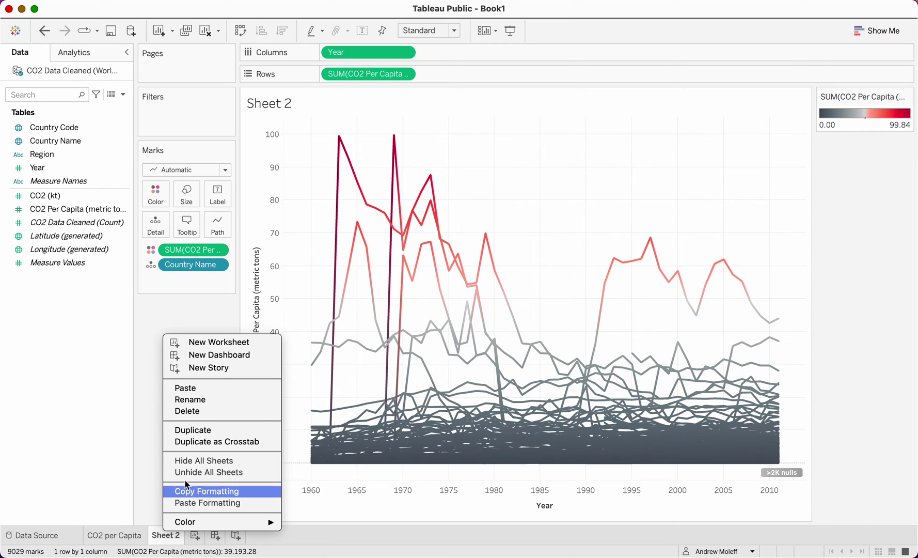
left_click(207, 407)
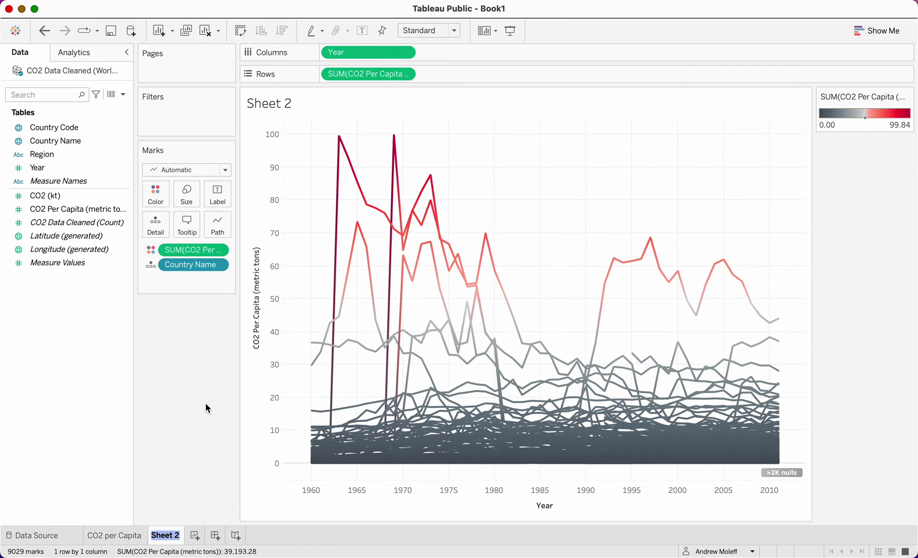
type("CO2 Emission")
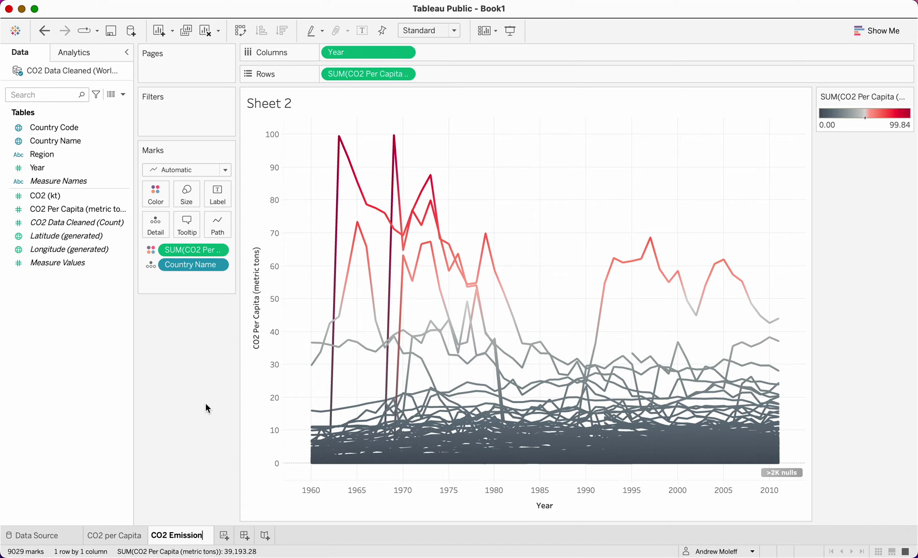
type(" Changes ")
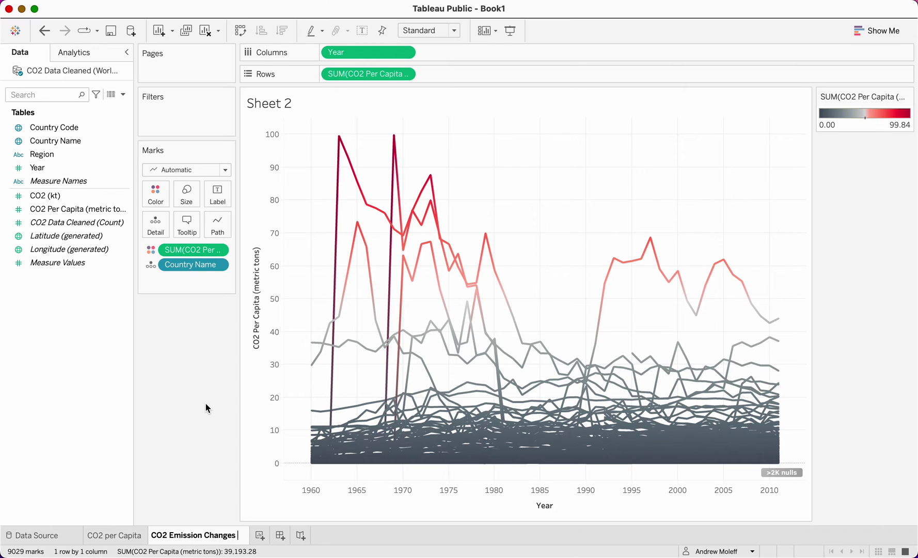
type("Over TIme")
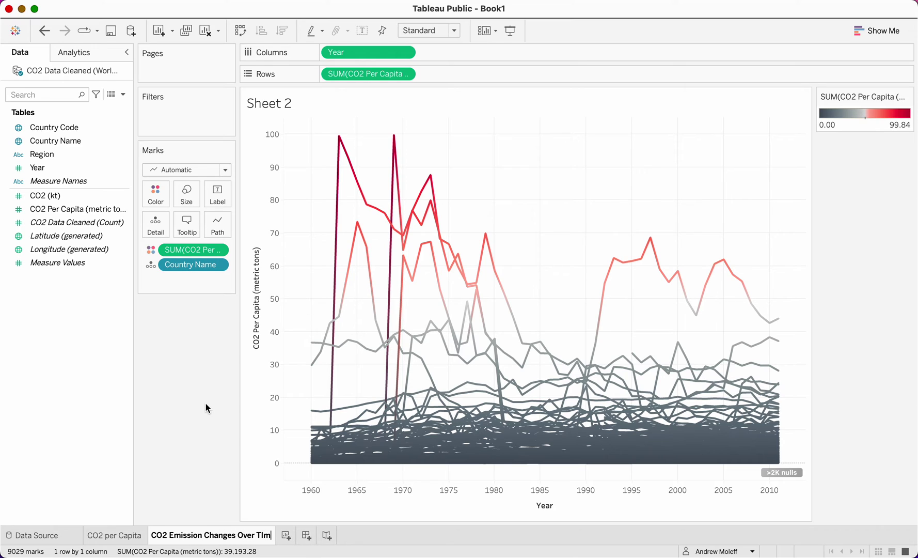
key("BackSpace")
key("BackSpace")
key("BackSpace")
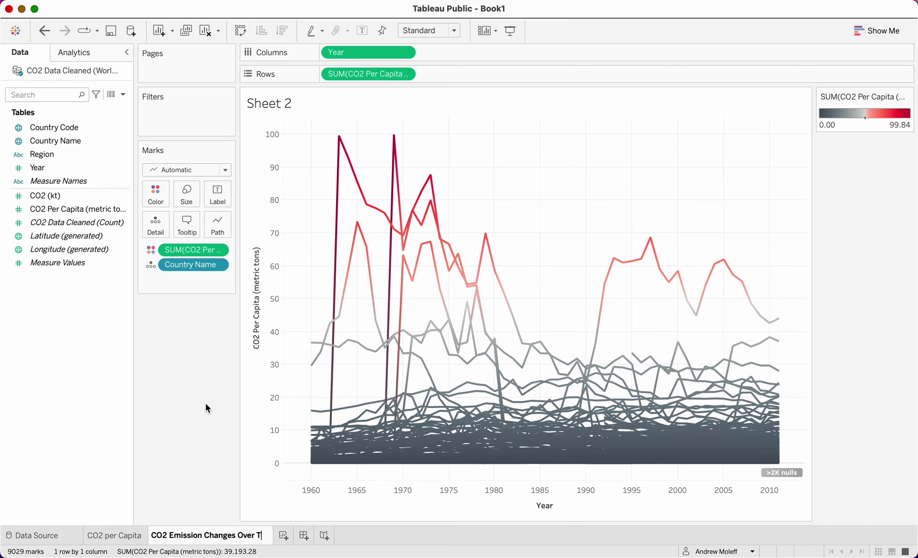
type("ime")
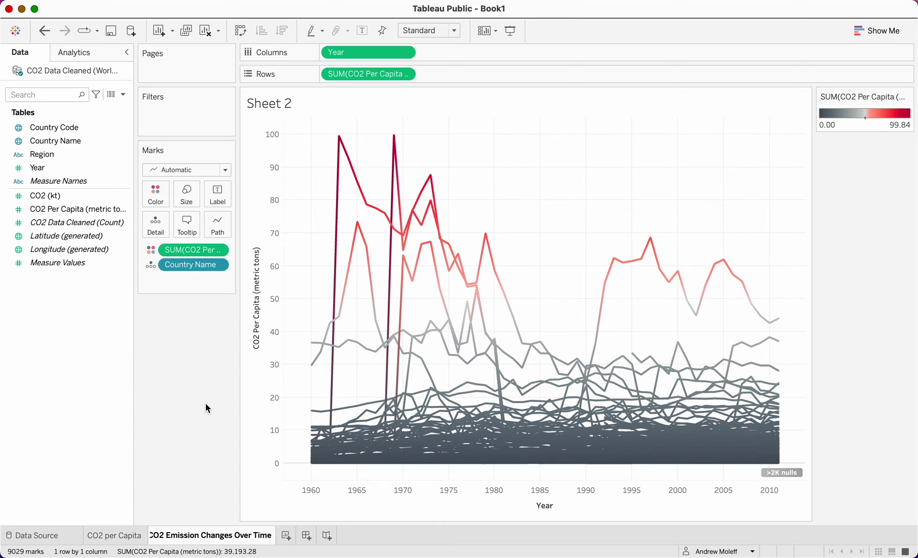
key("Return")
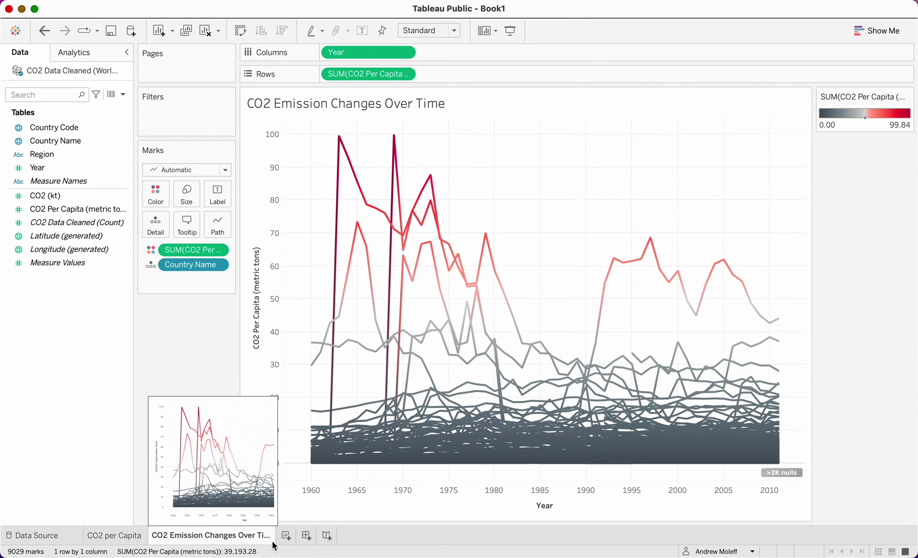
Create a new dashboard and place the CO2 per Capita map sheet on it
left_click(305, 537)
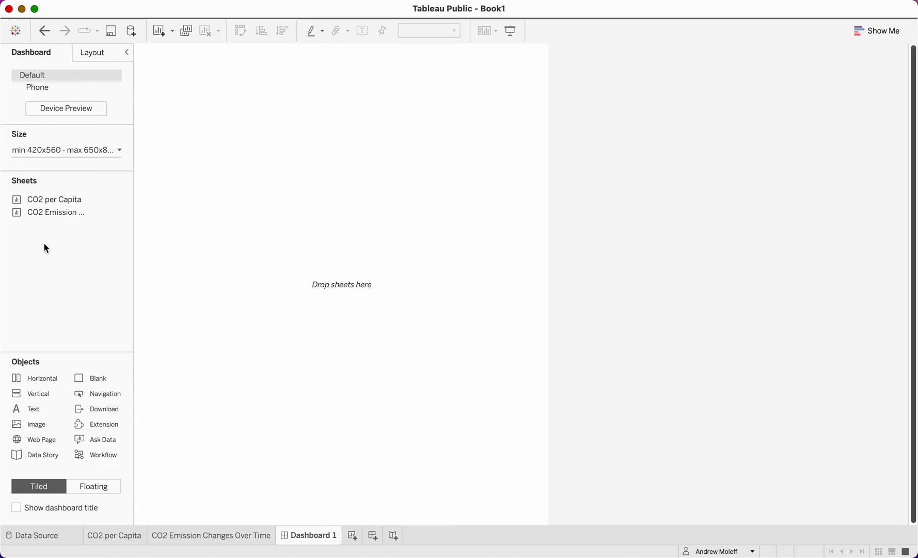
mouse_move(73, 205)
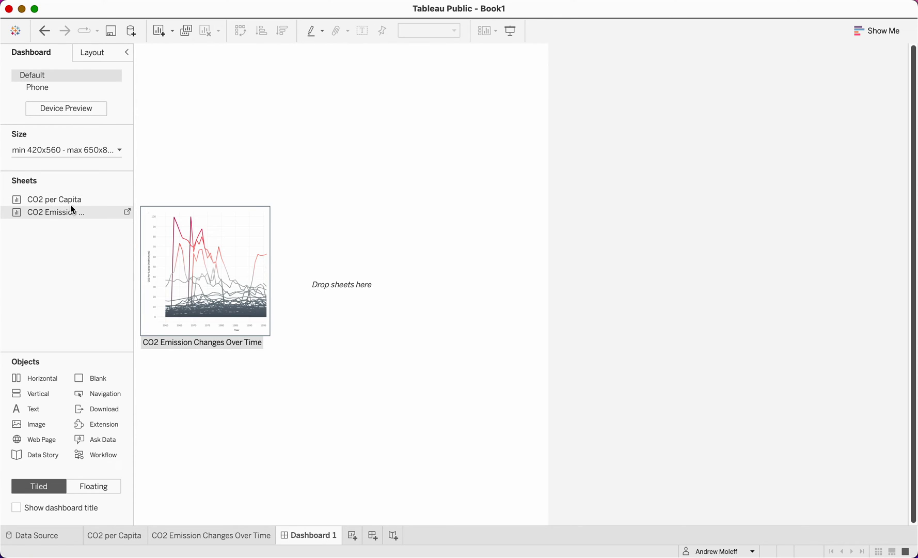
left_click_drag(72, 205, 338, 274)
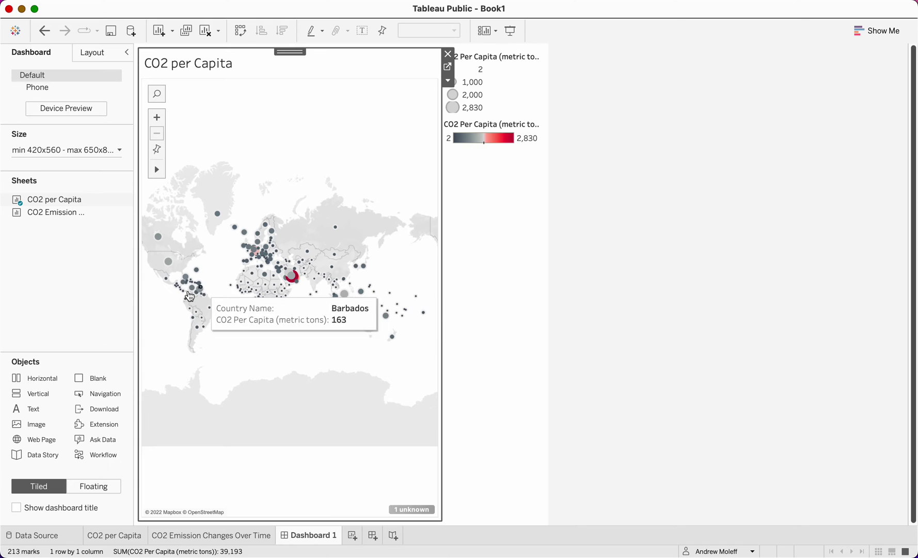
Place the CO2 Emission Changes Over Time sheet in the lower half of the dashboard, below the map
mouse_move(56, 214)
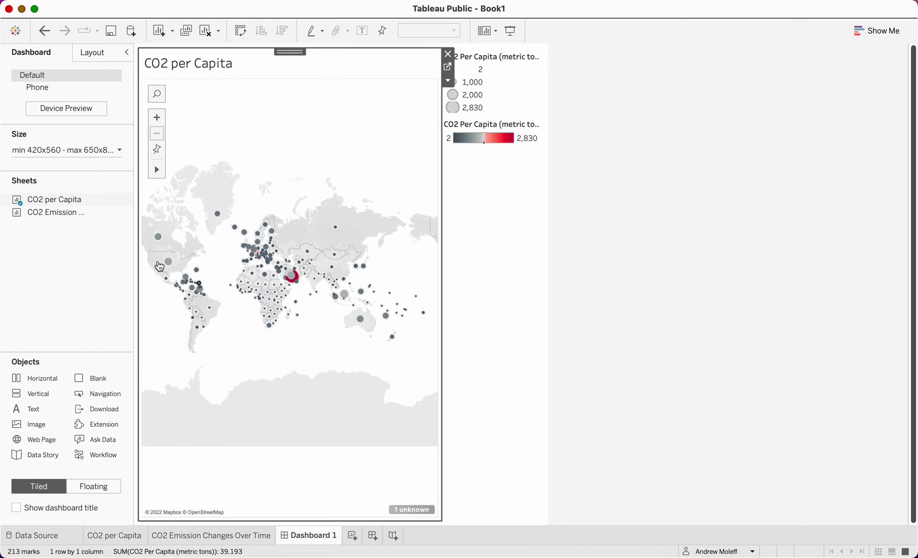
left_click_drag(70, 219, 166, 228)
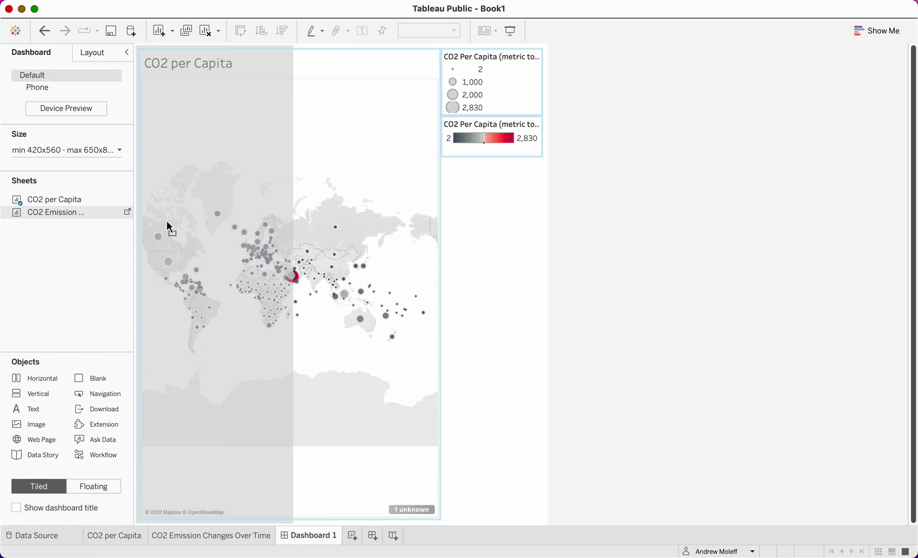
left_click_drag(166, 221, 211, 153)
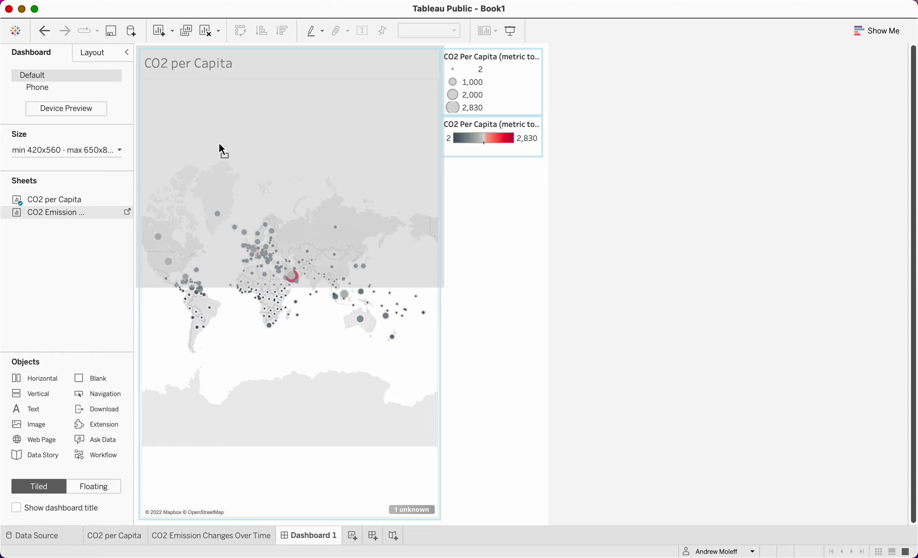
left_click_drag(288, 274, 281, 368)
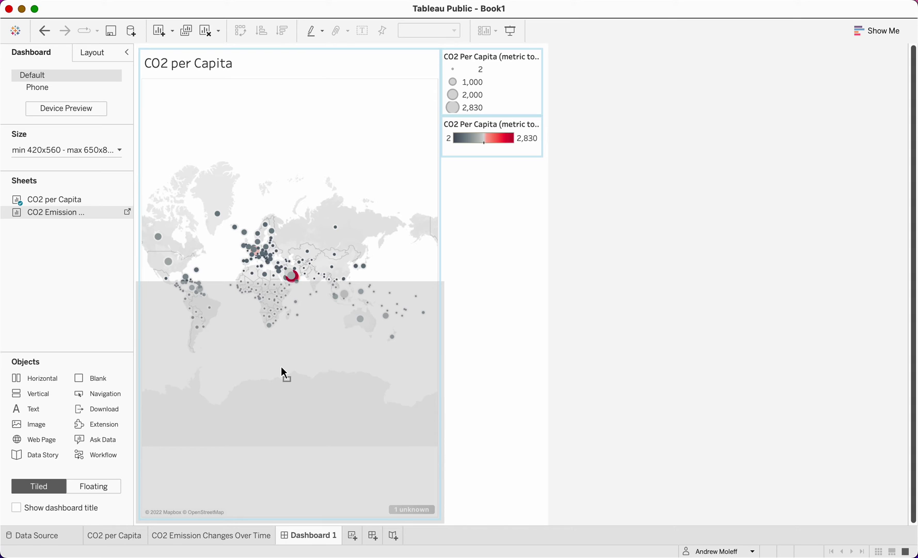
left_click_drag(281, 366, 281, 366)
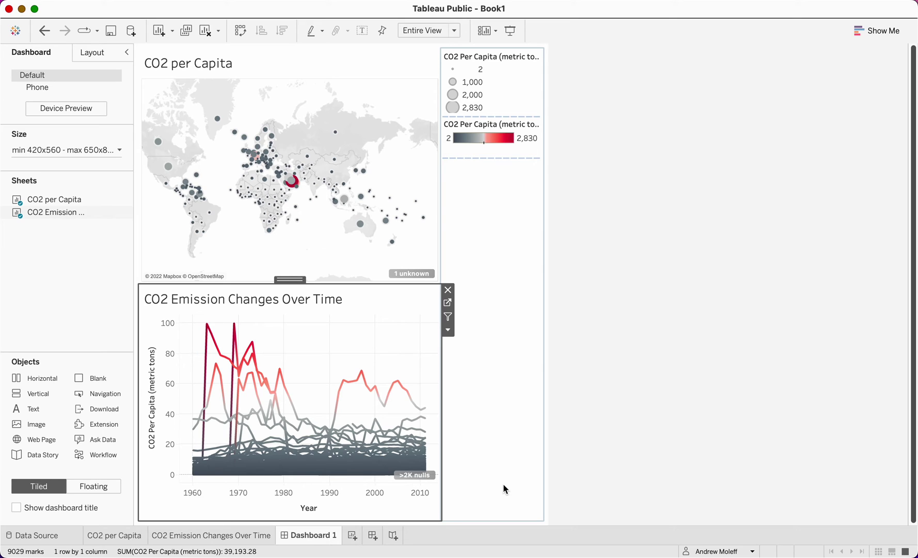
Remove the CO2 Per Capita size legend and color legend from the dashboard
left_click(498, 82)
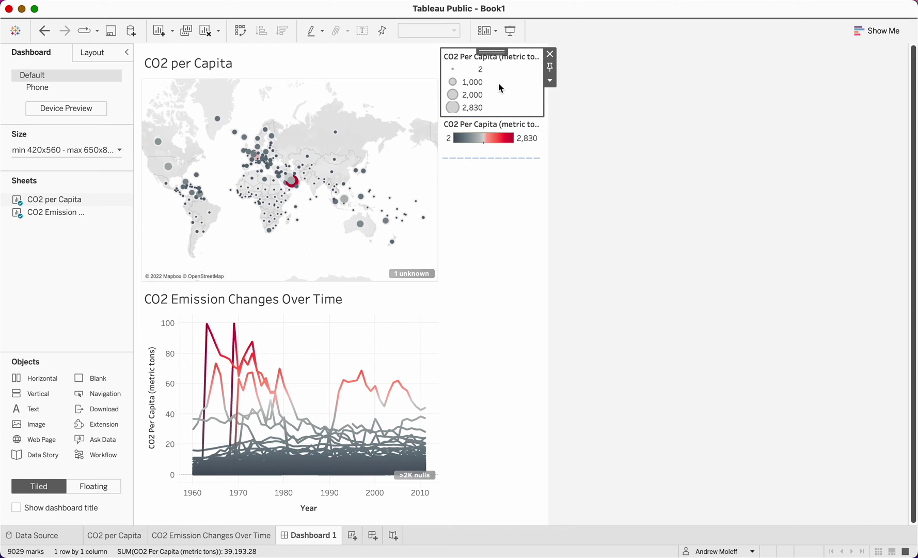
left_click(551, 55)
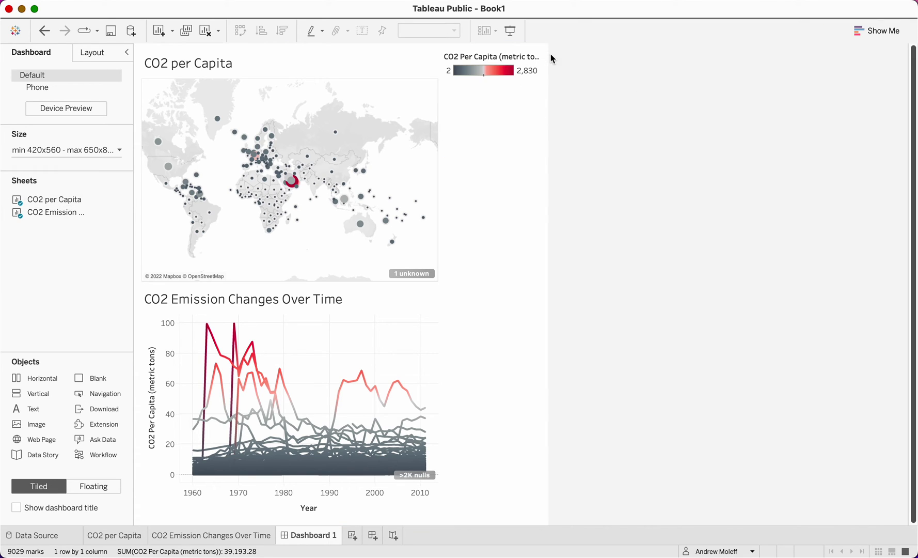
left_click(499, 66)
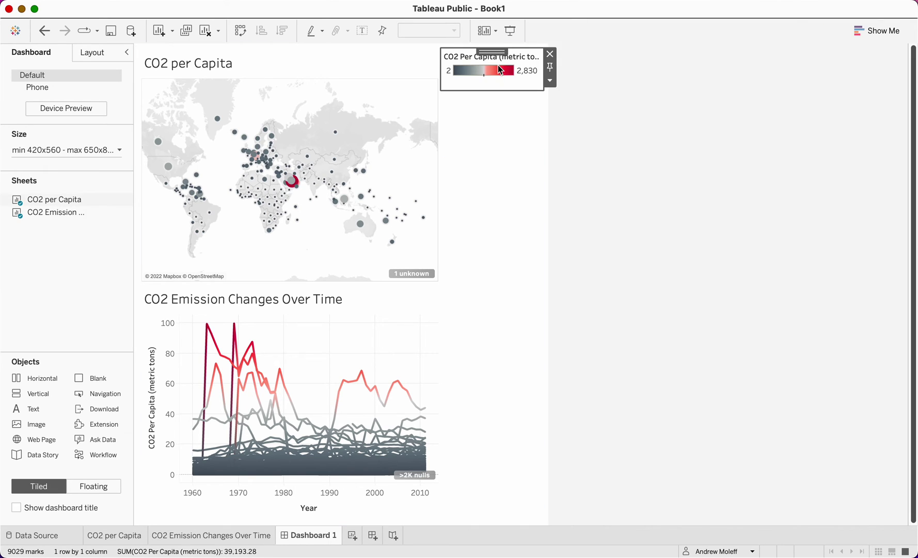
left_click(551, 55)
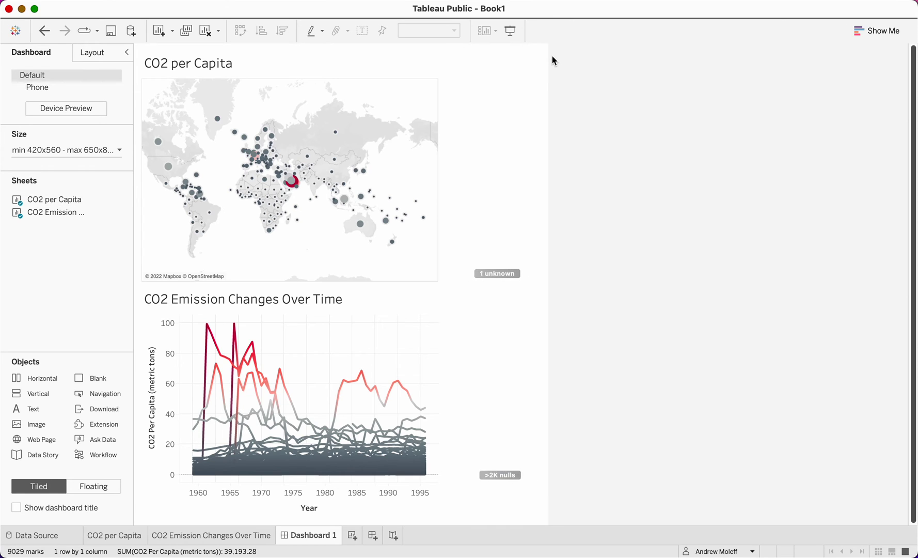
left_click(645, 201)
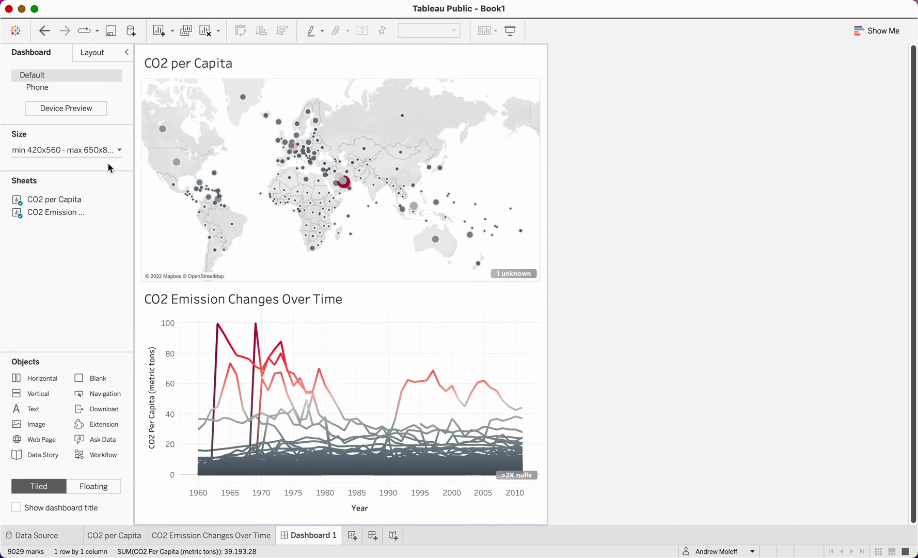
Increase the dashboard's minimum width to 1020 px
left_click(119, 150)
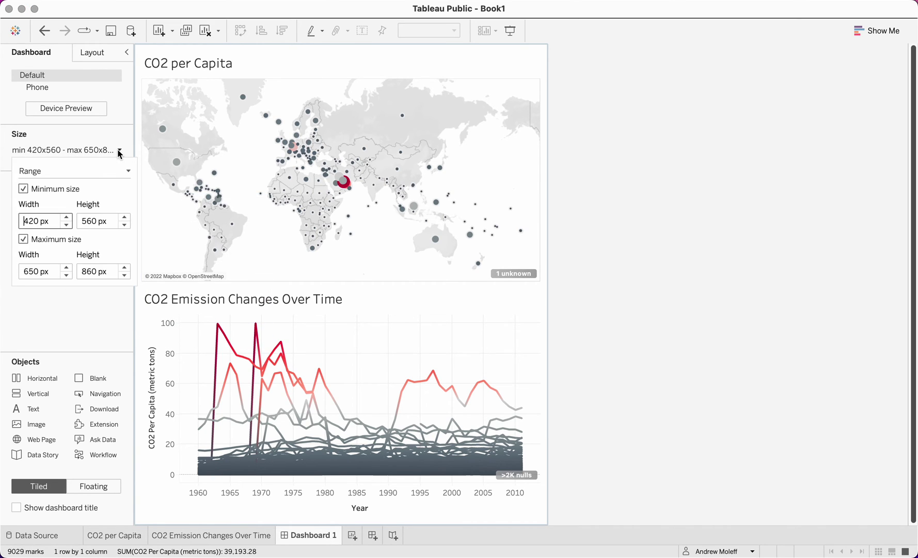
left_click(66, 217)
left_click(67, 218)
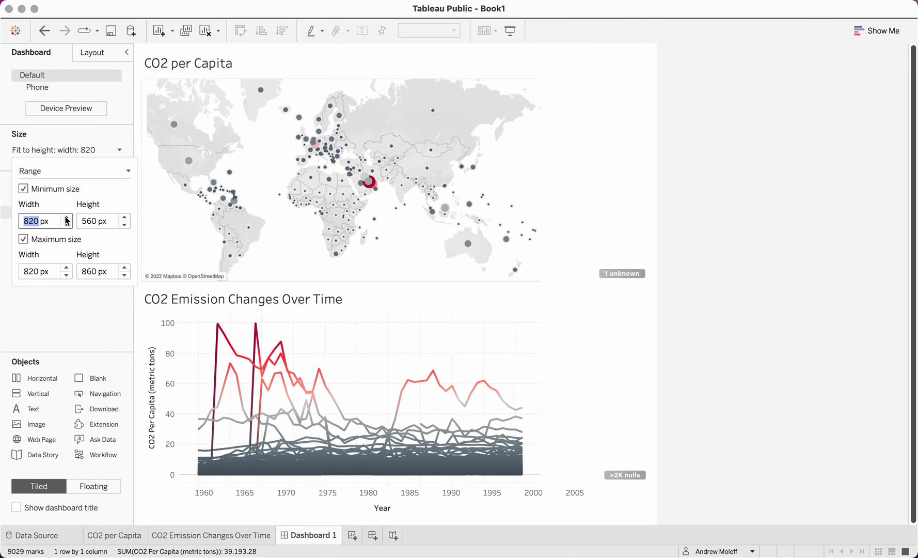
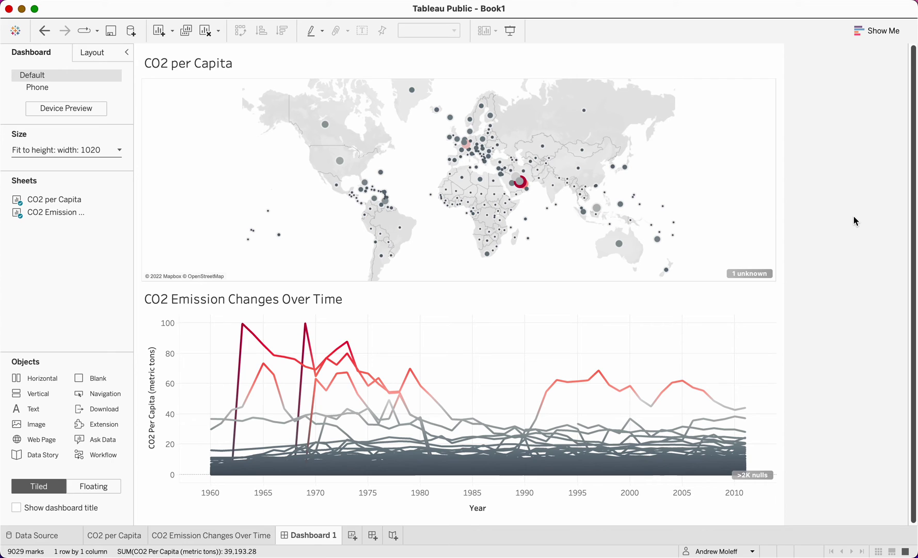
Use the CO2 per Capita map as a filter for the dashboard and select Canada on it
left_click(699, 180)
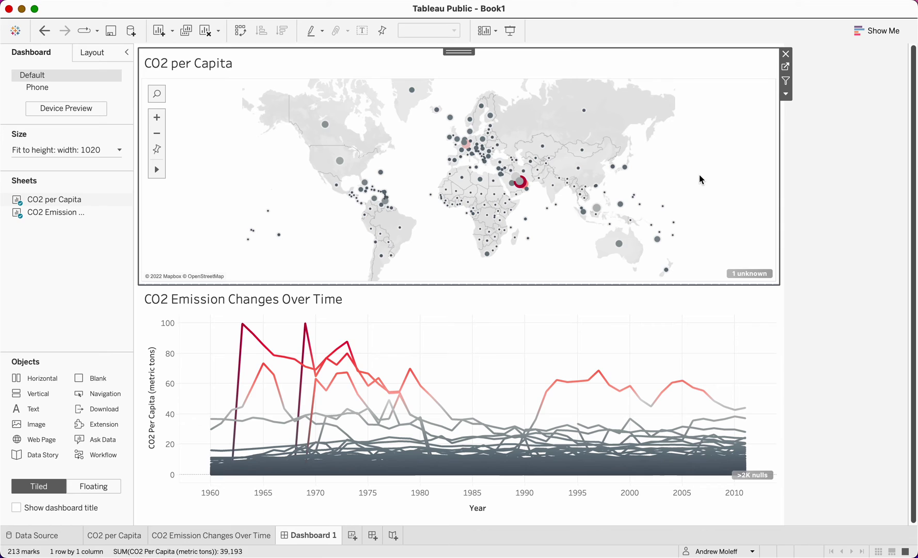
left_click(785, 81)
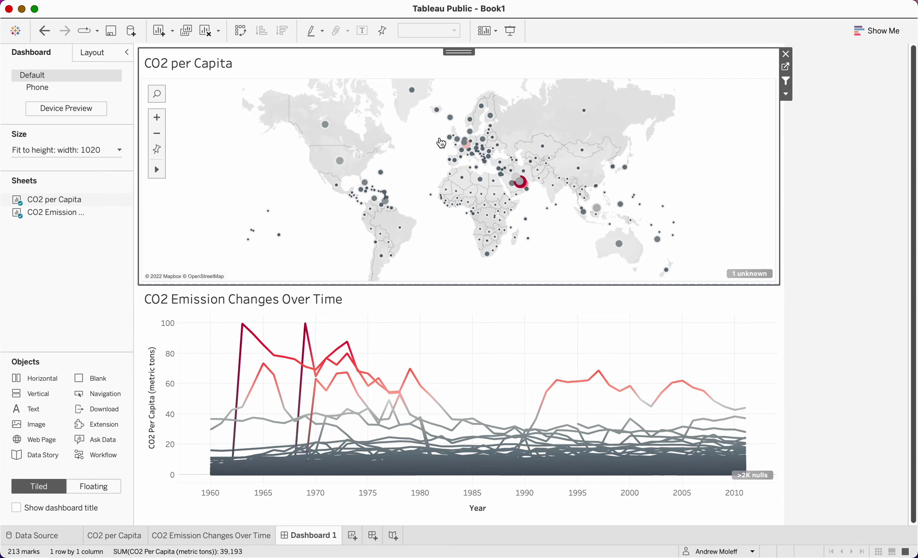
left_click(326, 127)
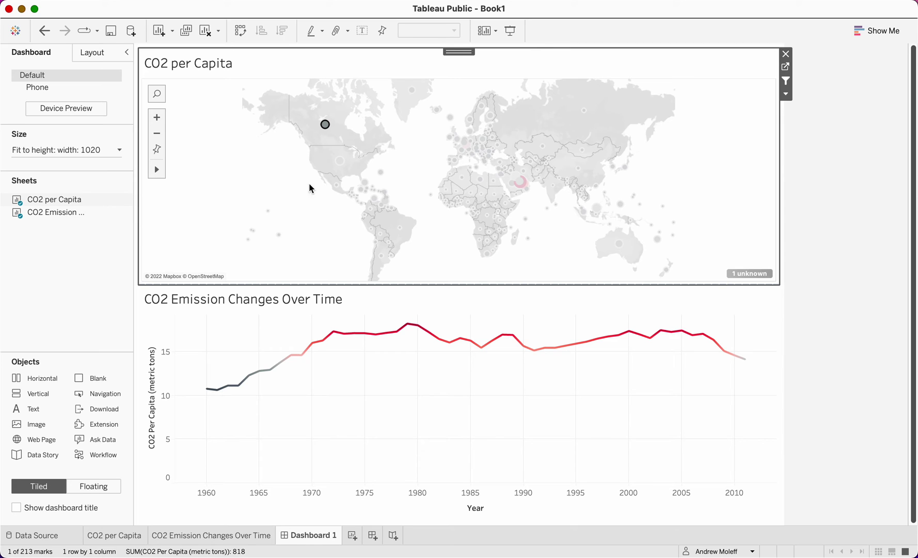
Filter the line chart to the United States from the map and examine its CO2 per capita over the years
mouse_move(340, 166)
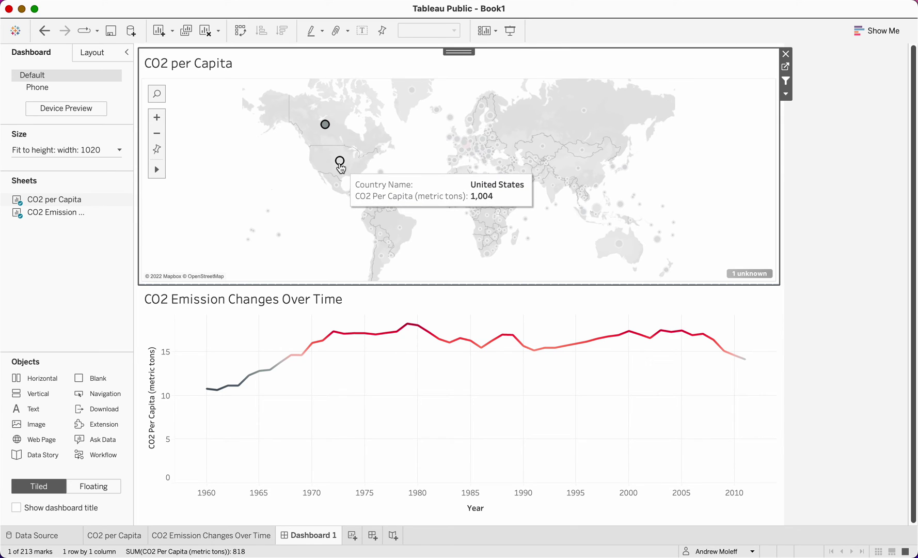
left_click(340, 164)
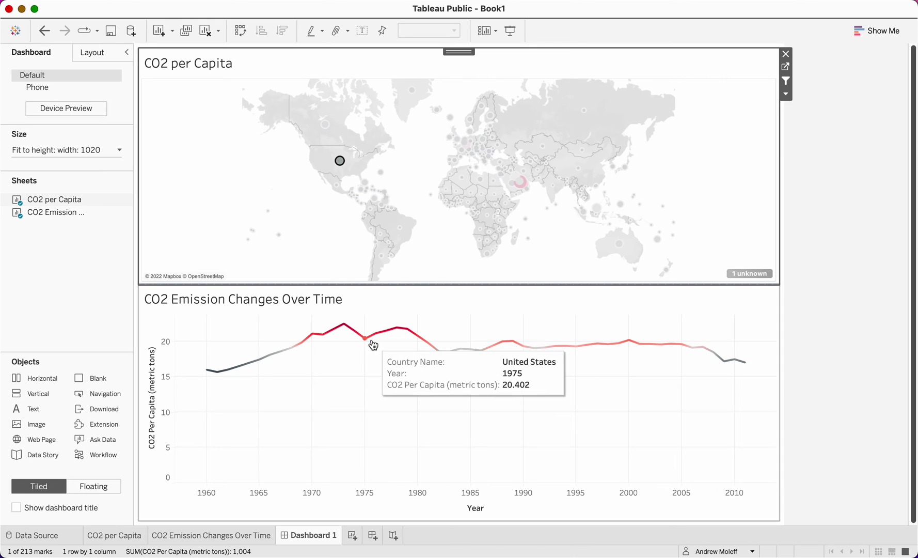
mouse_move(345, 329)
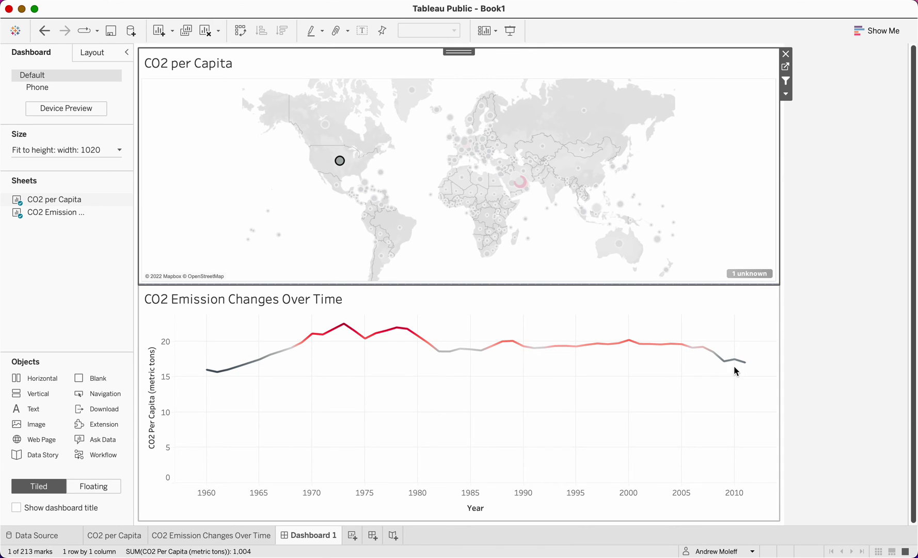
mouse_move(748, 370)
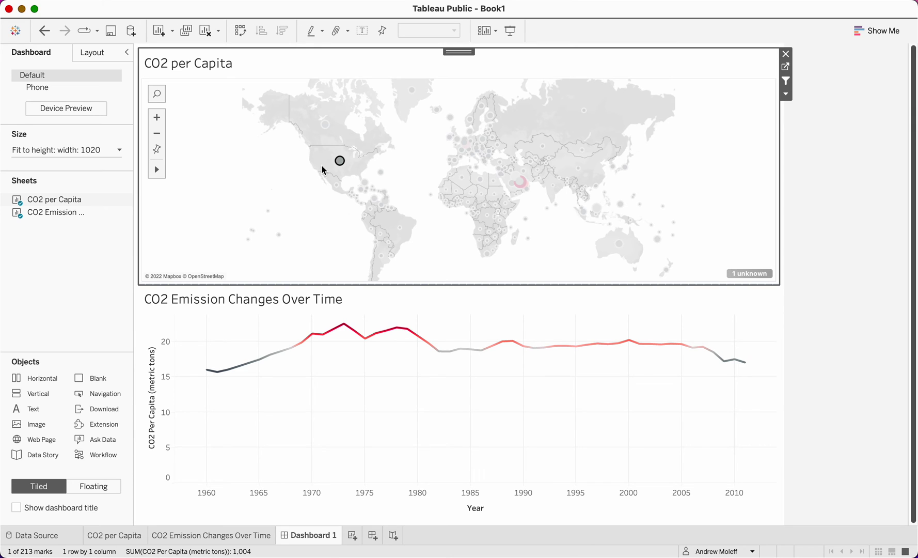
mouse_move(339, 162)
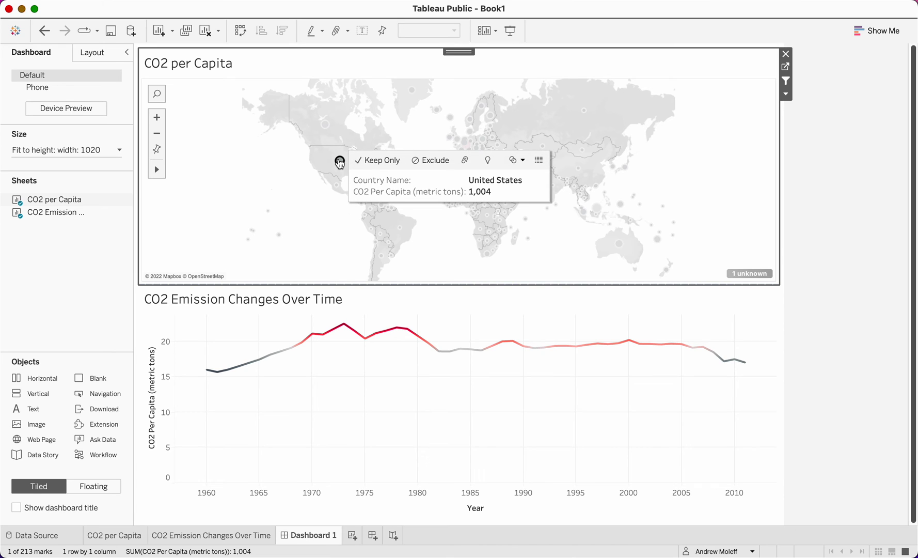
Switch the map filter from the United States to the Russian Federation to view its line chart, and clear the country selection
left_click(340, 163)
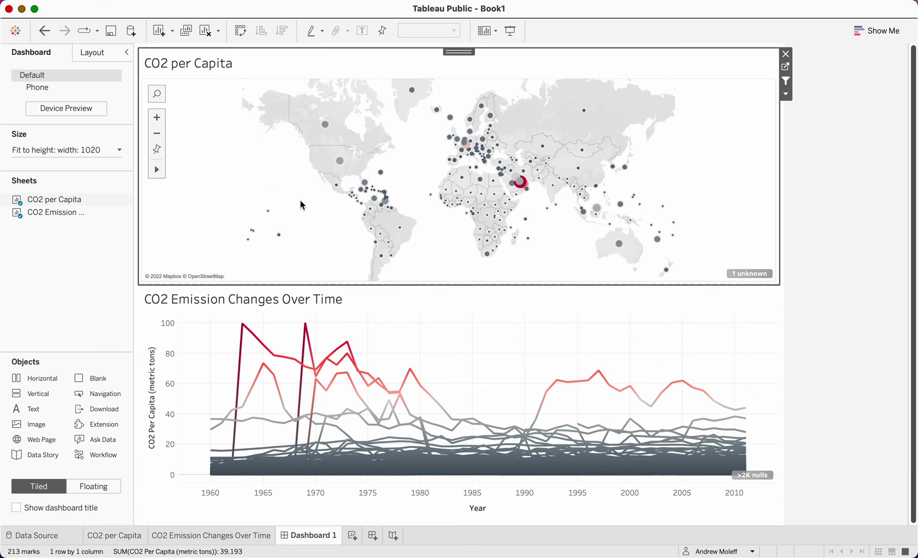
mouse_move(538, 180)
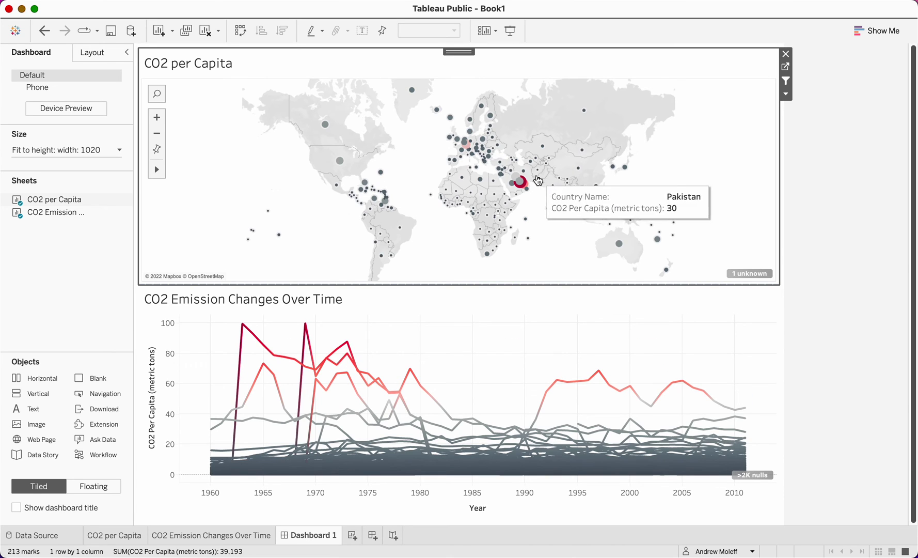
left_click(584, 112)
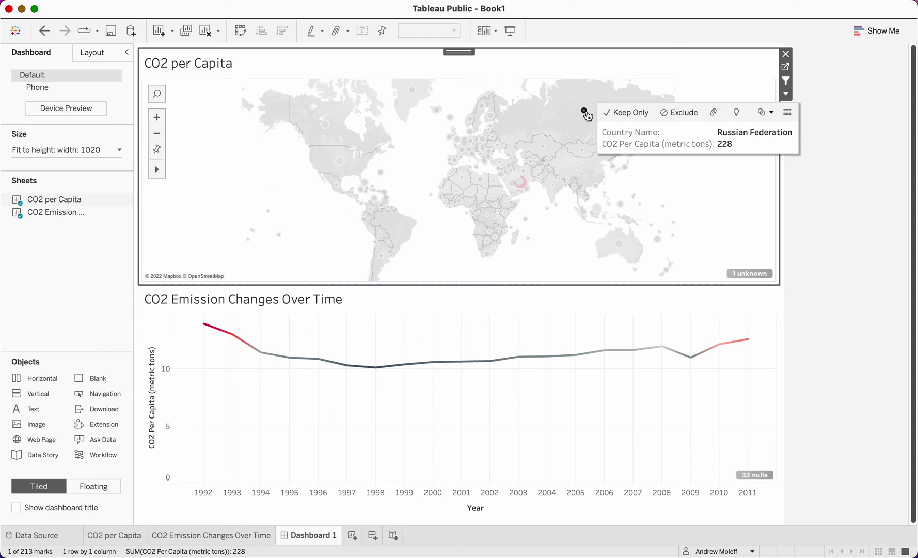
left_click(585, 112)
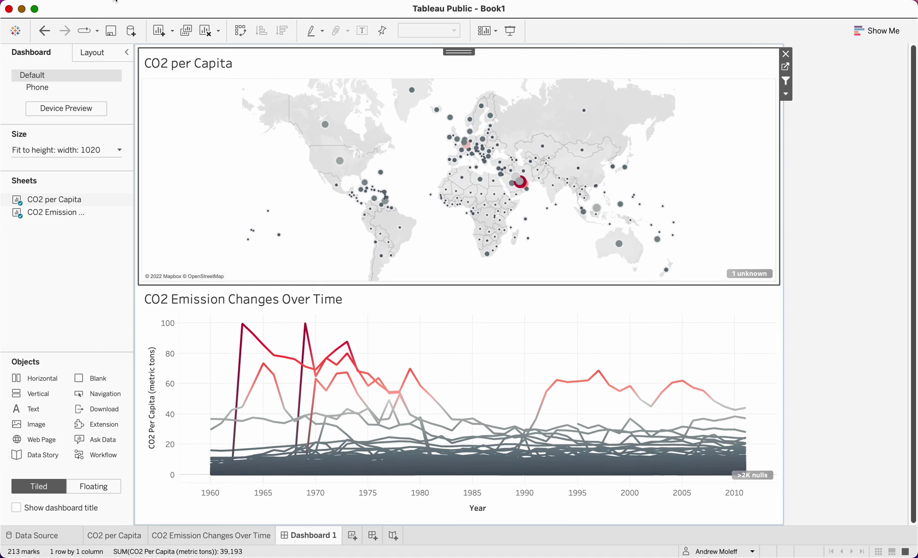
Save the workbook to Tableau Public under the title "Tableau Assignment #1 - World CO2 Data"
left_click(115, 1)
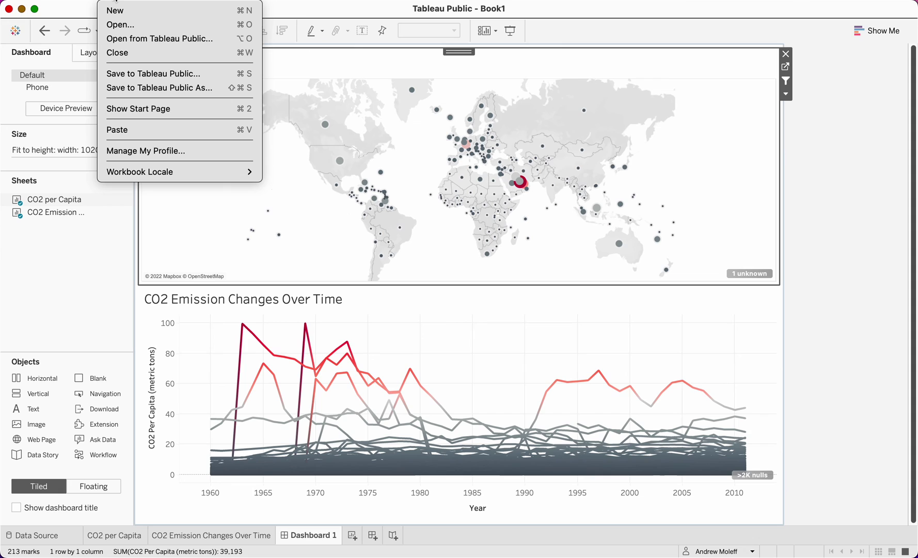
left_click(143, 91)
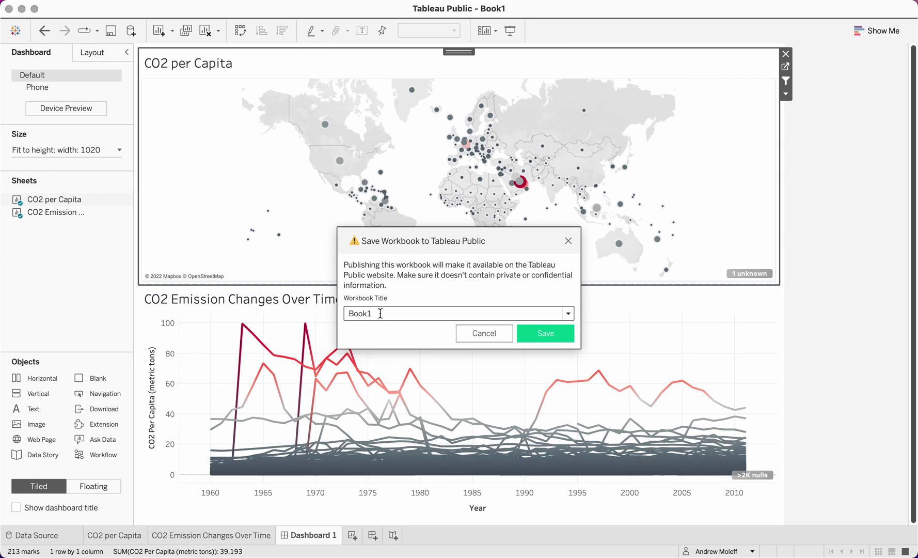
key("BackSpace")
key("BackSpace")
key("BackSpace")
key("BackSpace")
key("BackSpace")
type("Tableau Assignment #1 - W")
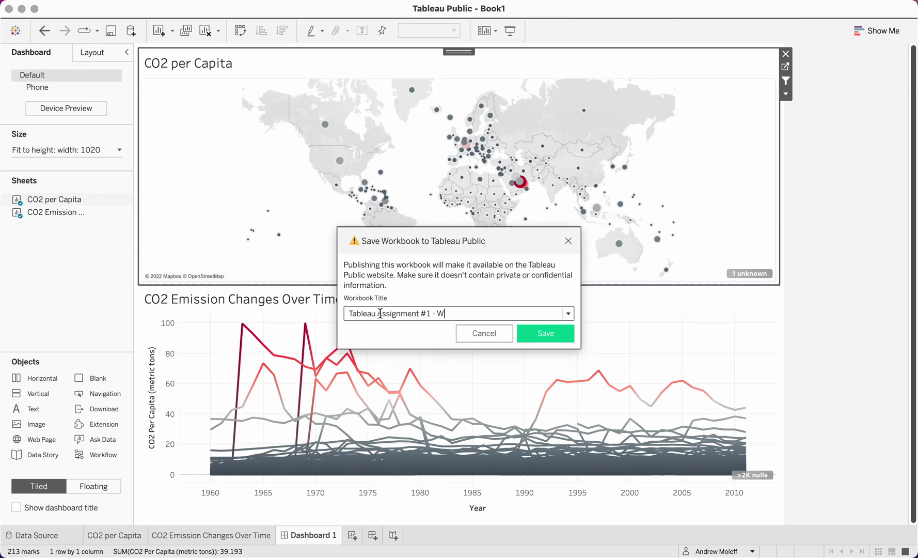
type("orld CO2 Data")
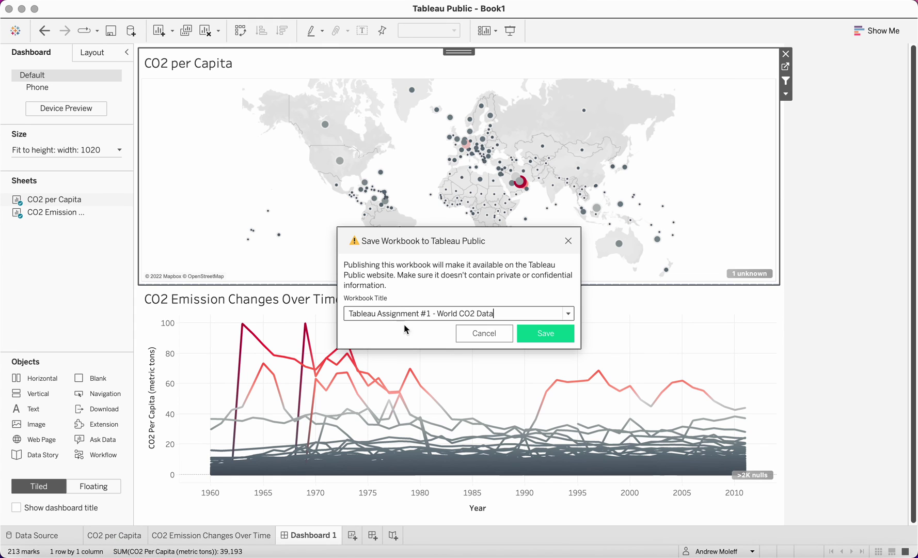
left_click(553, 334)
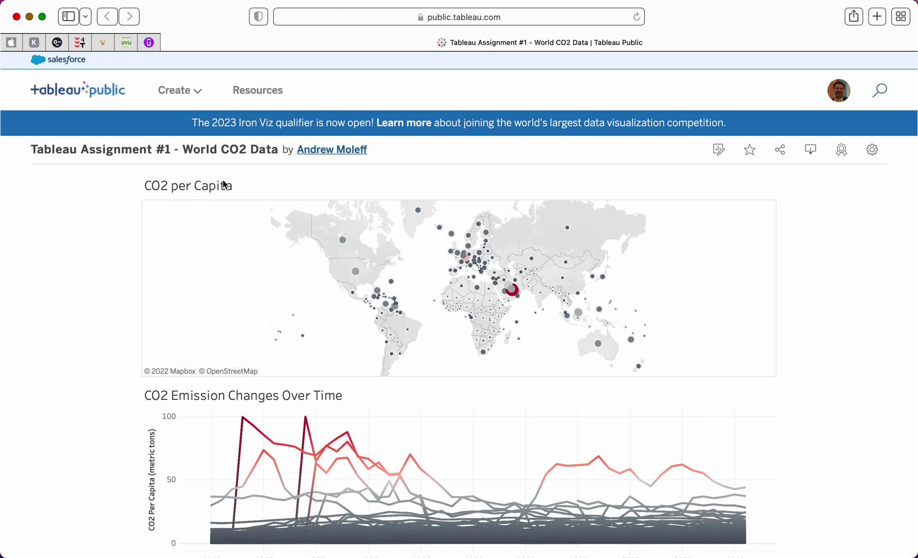
Show the full web address of the published dashboard in the browser
left_click(527, 17)
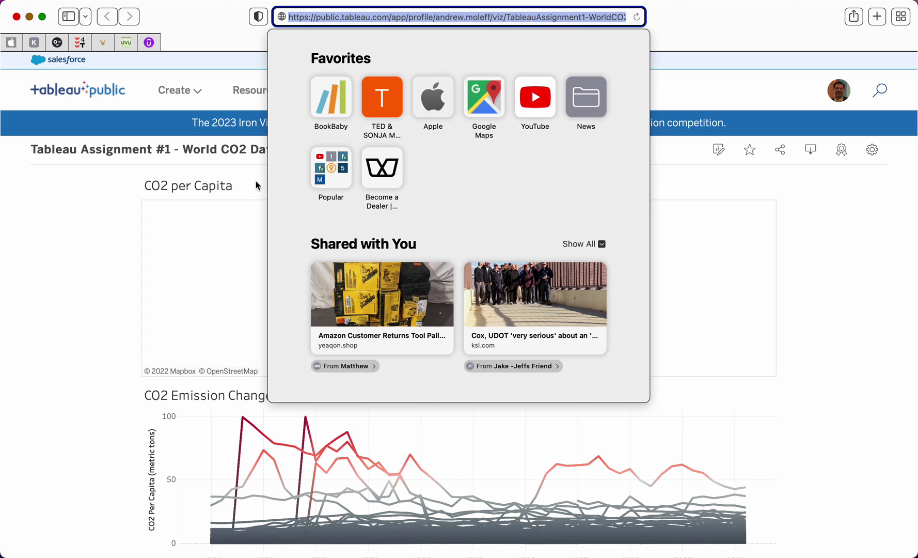
left_click(116, 259)
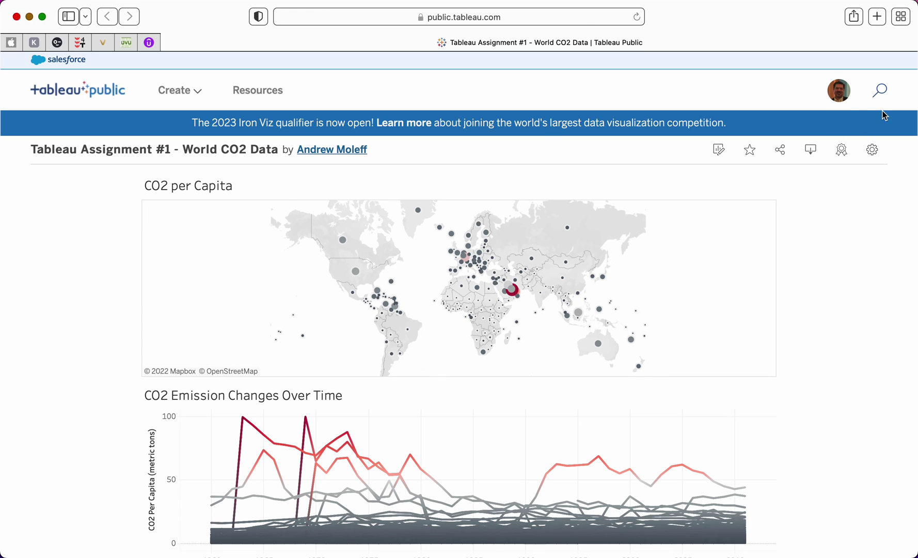
Open the account's own Tableau Public profile and look through its published vizzes
left_click(837, 90)
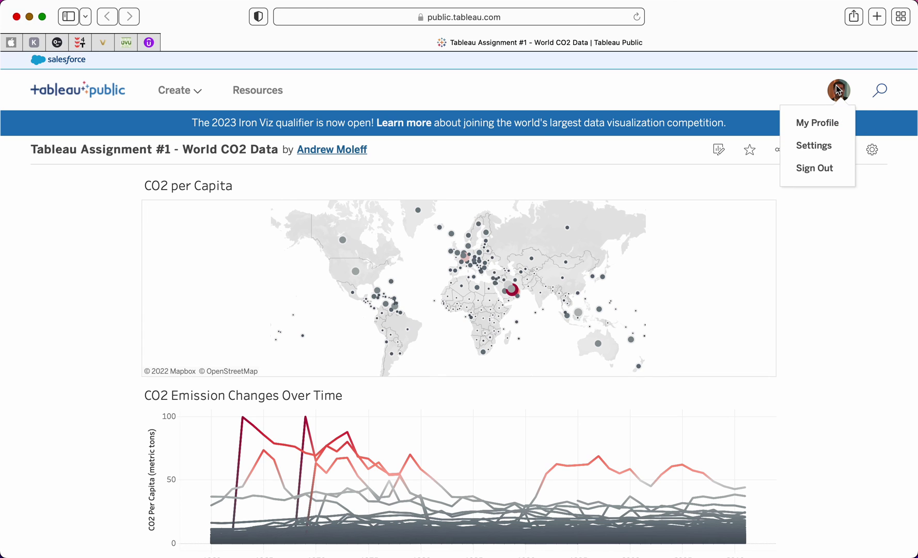
left_click(824, 122)
scroll(556, 330, "down", 10)
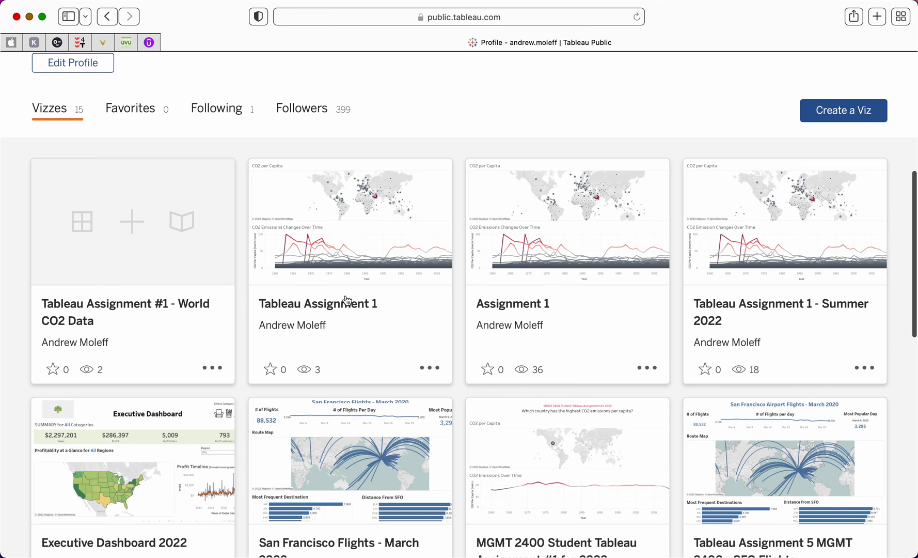
scroll(167, 313, "up", 5)
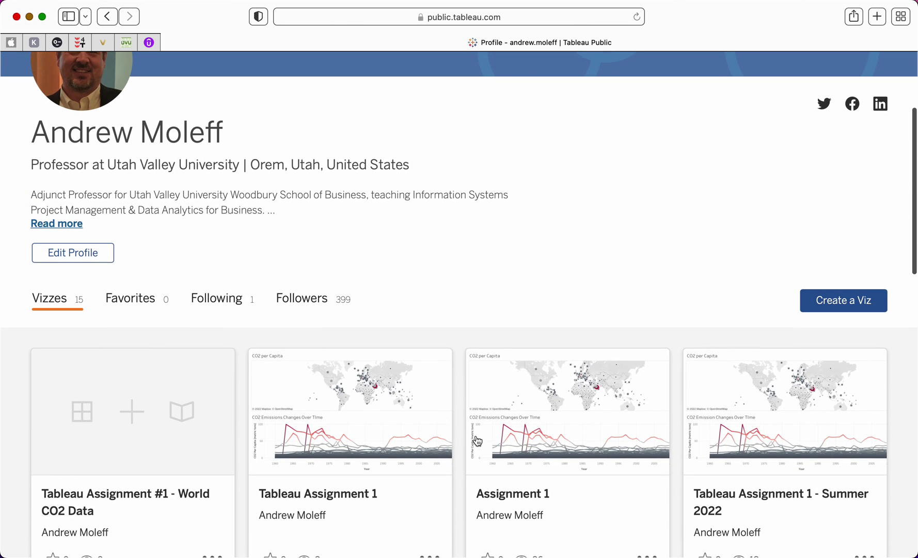
scroll(398, 322, "up", 4)
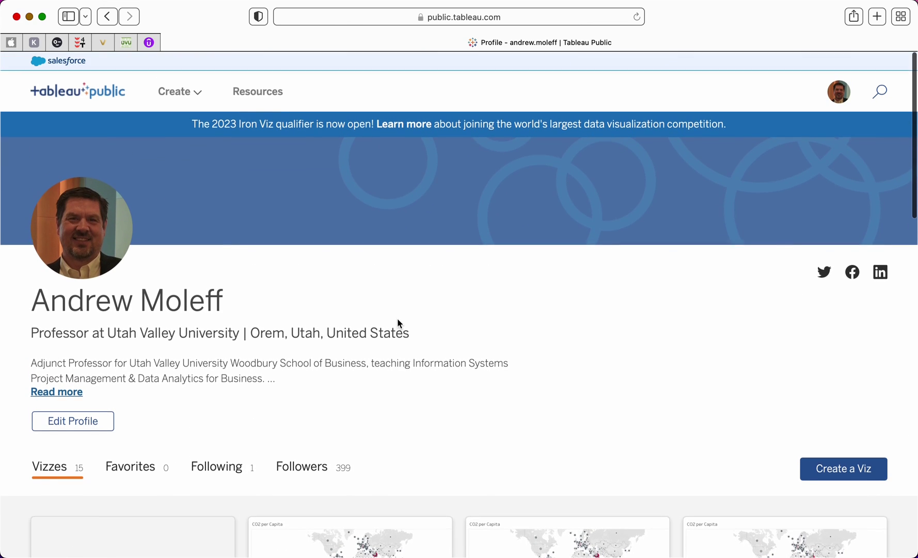